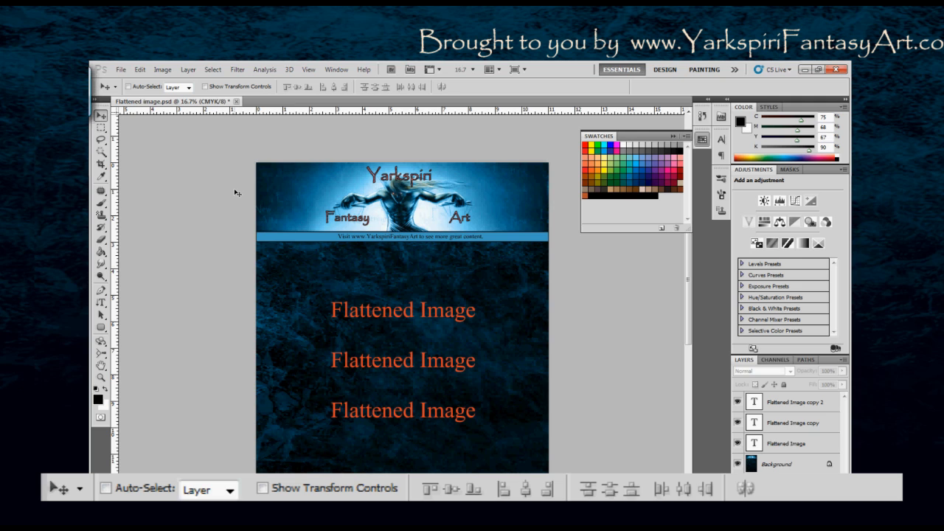
Step: Turn on Auto-Select for the Move tool and set its target to Layer
left_click(389, 318, "ctrl")
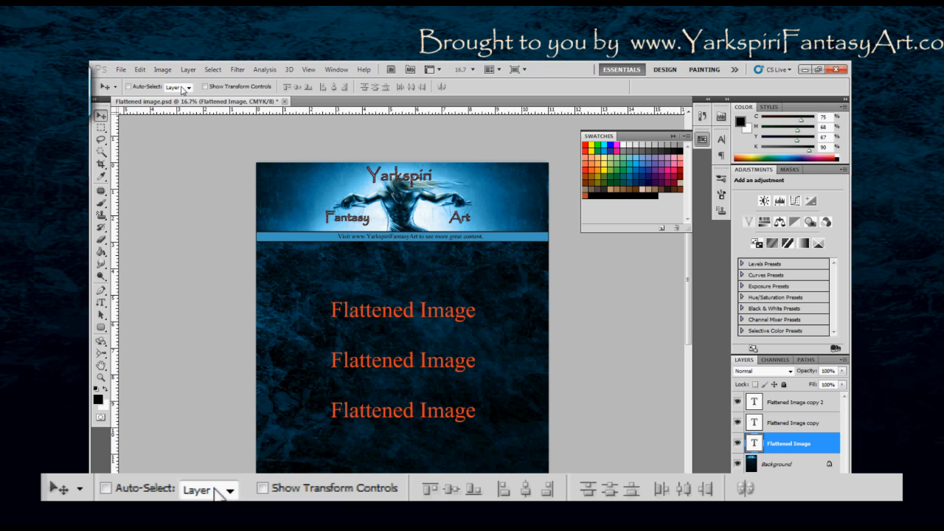
left_click(128, 87)
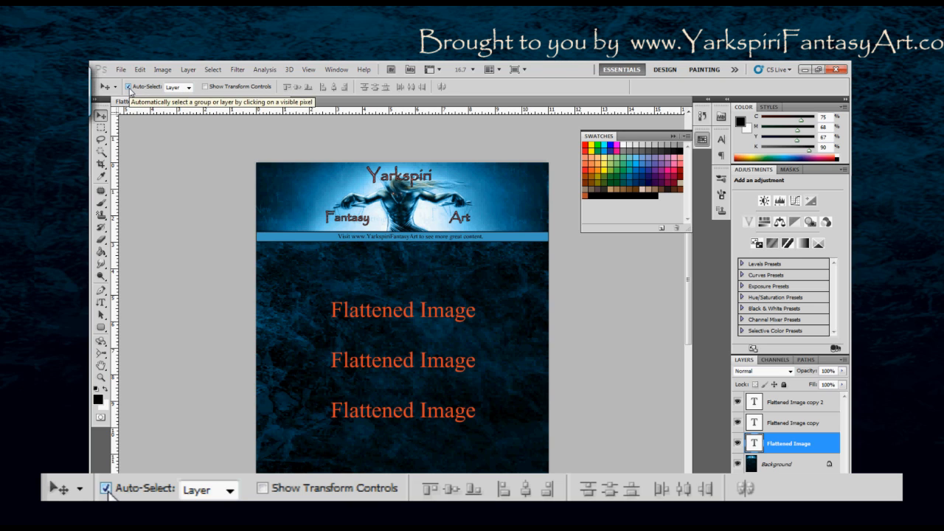
left_click(188, 88)
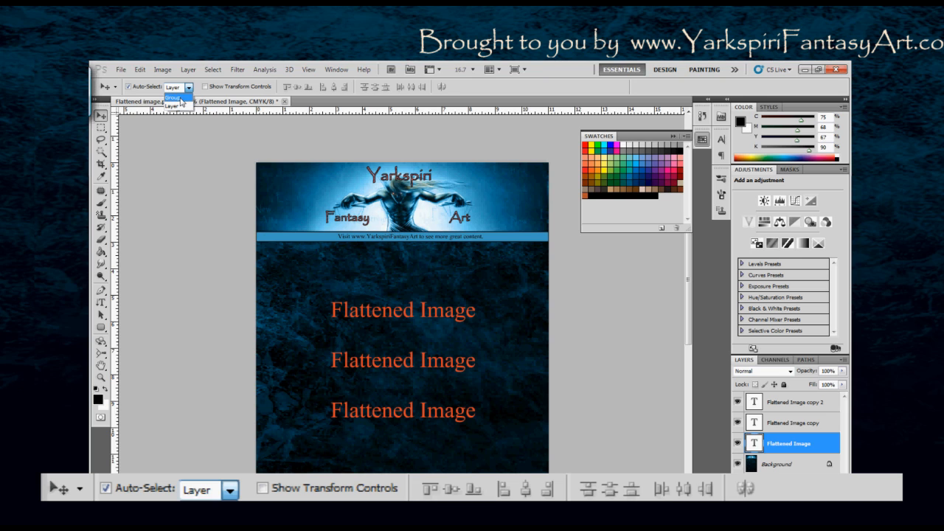
left_click(174, 106)
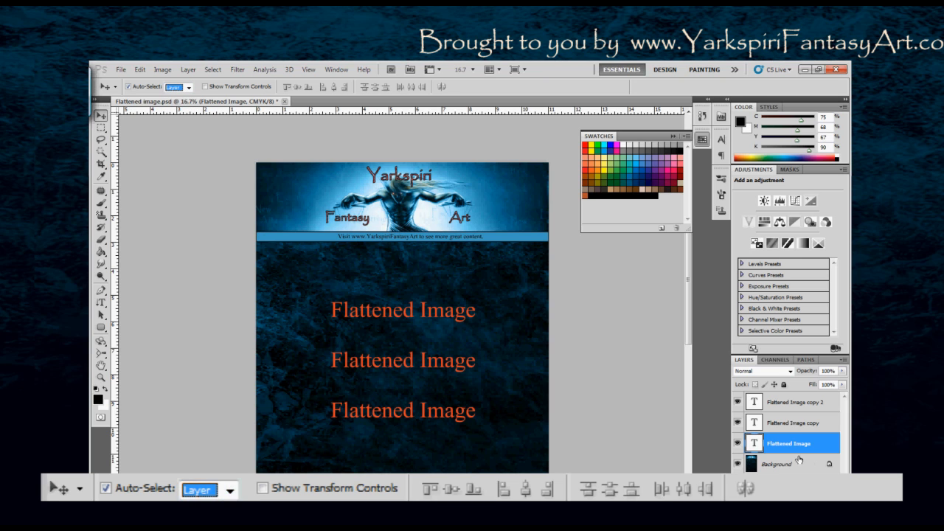
Step: Group the Flattened Image copy and Flattened Image text layers
left_click(780, 427)
left_click(783, 444, "shift")
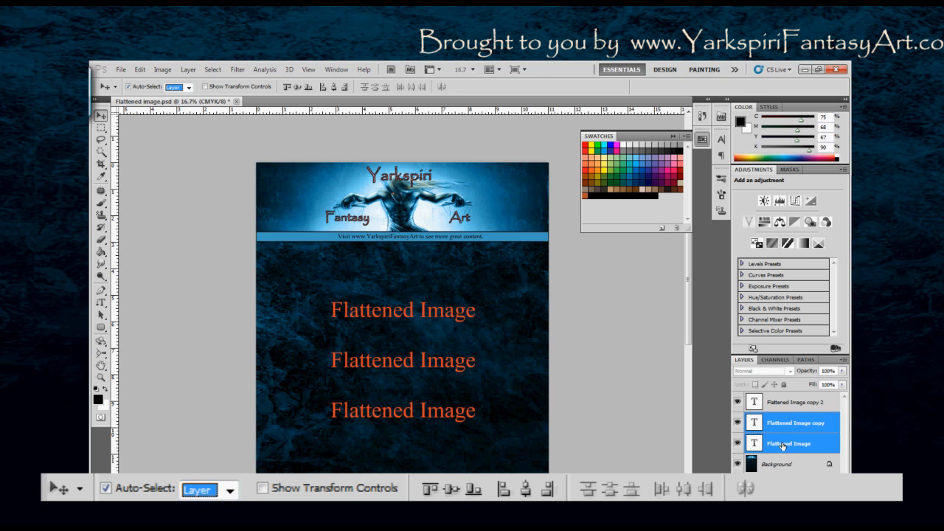
key("ctrl+g")
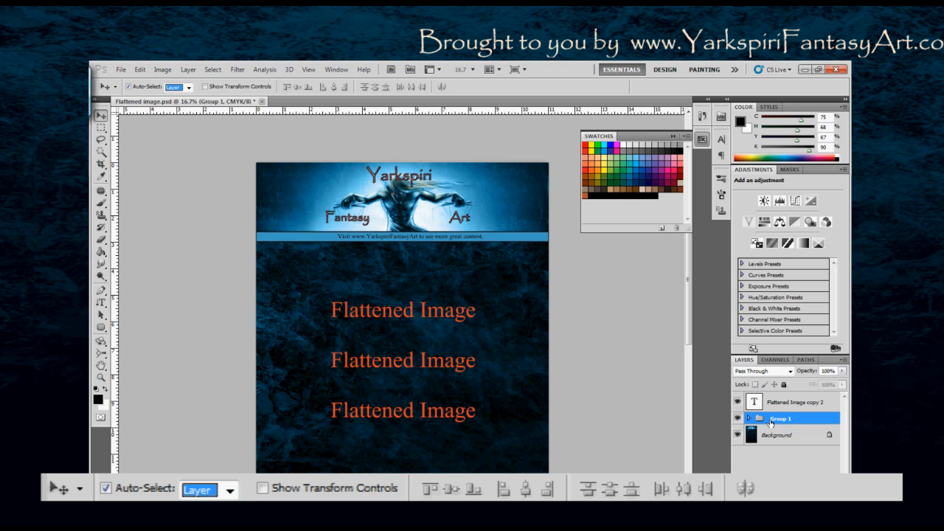
Step: Set Auto-Select to Group and test it by selecting the layer group through its middle text on the canvas
left_click(179, 87)
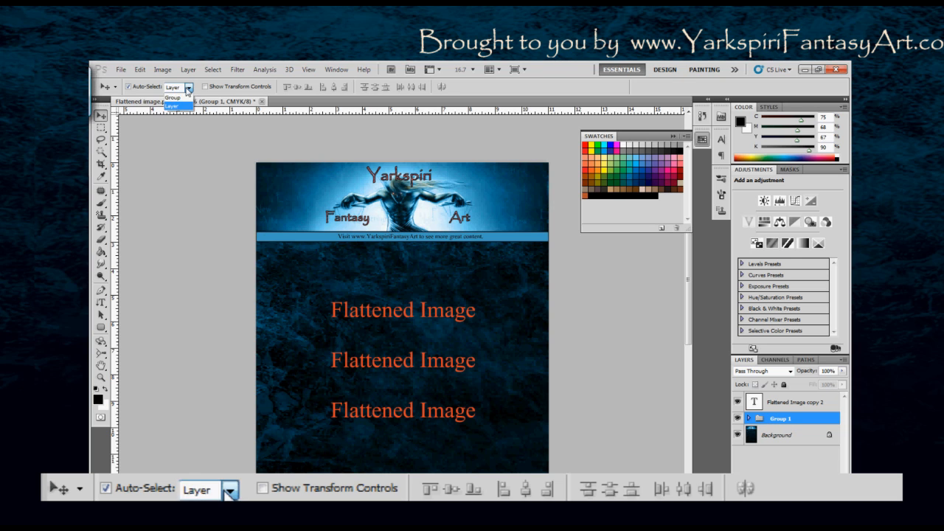
left_click(174, 97)
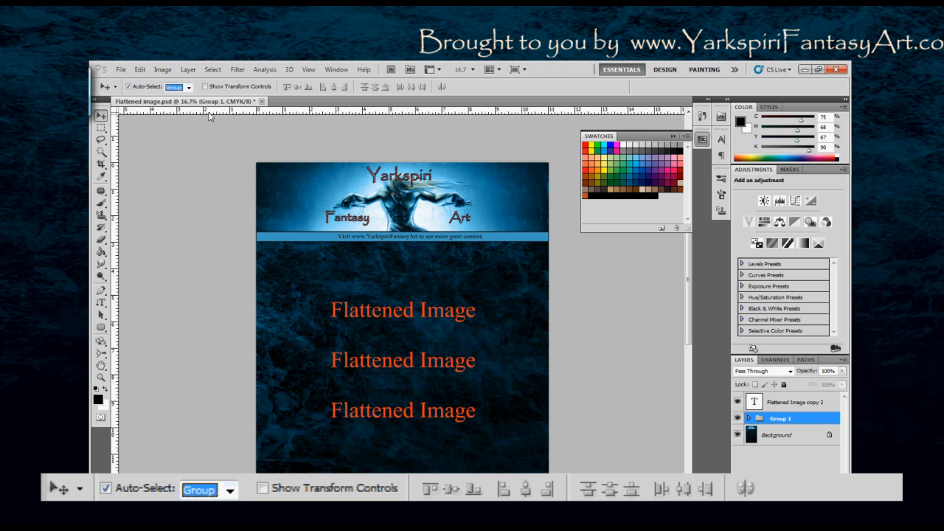
left_click(445, 369)
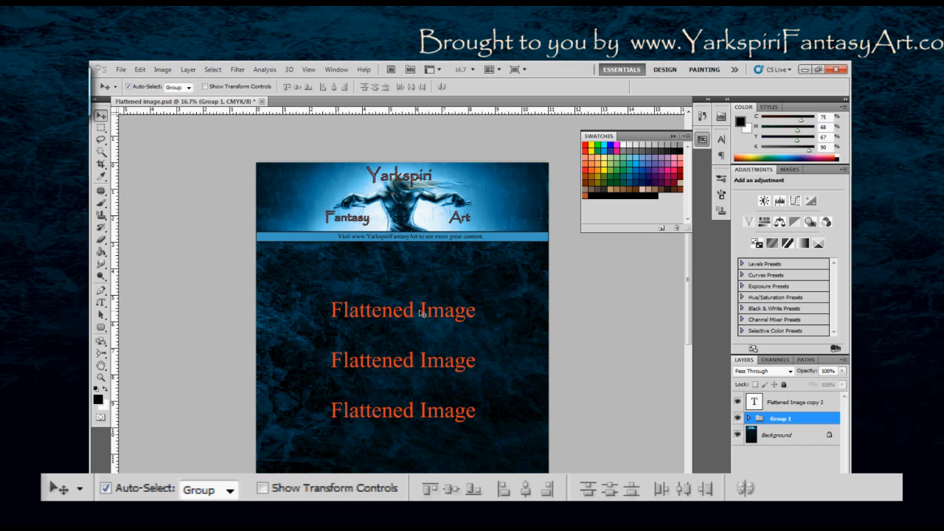
left_click(606, 385)
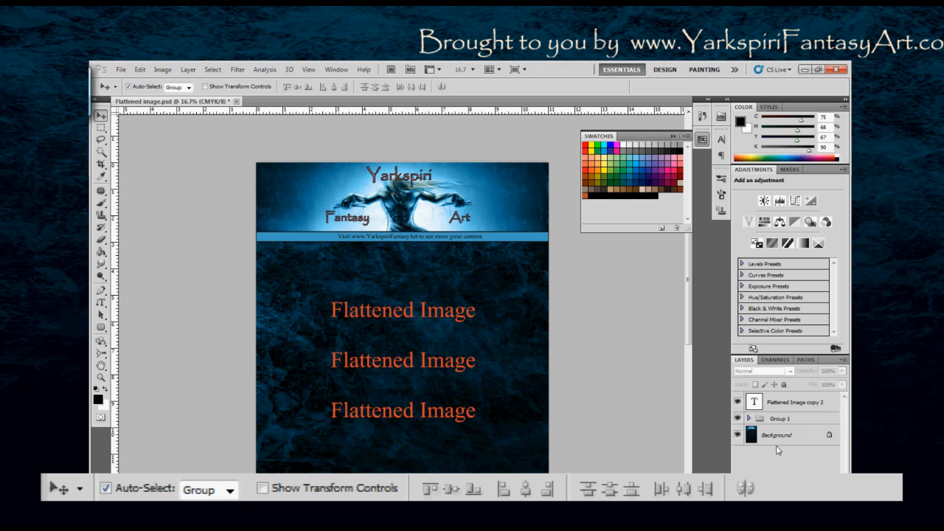
left_click(426, 366)
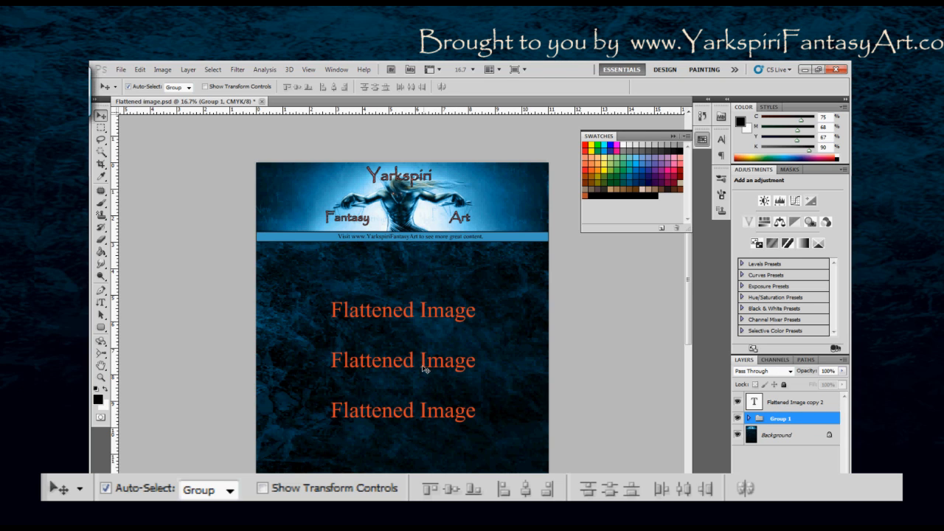
Step: Set Auto-Select to Layer, select all three Flattened Image texts together on the canvas, and clear the selection
left_click(189, 87)
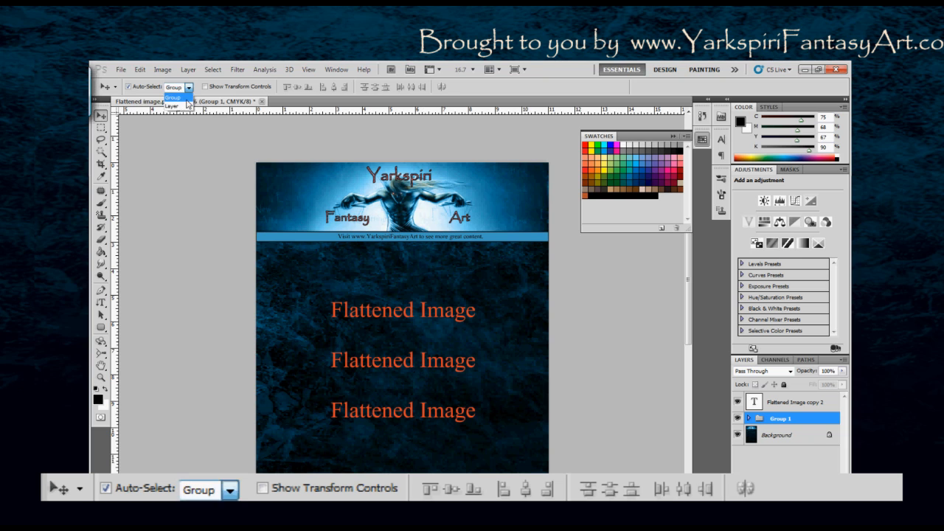
left_click(177, 107)
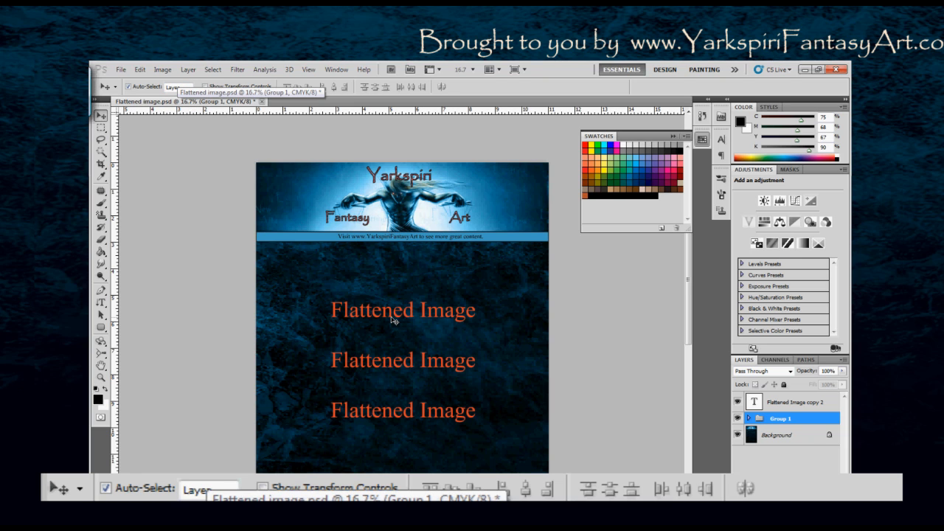
left_click(393, 320)
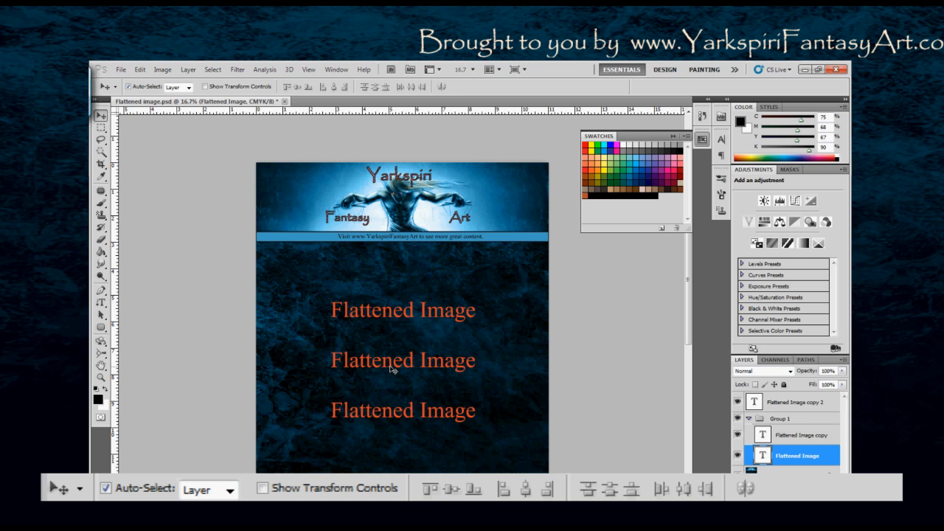
left_click(391, 369, "shift")
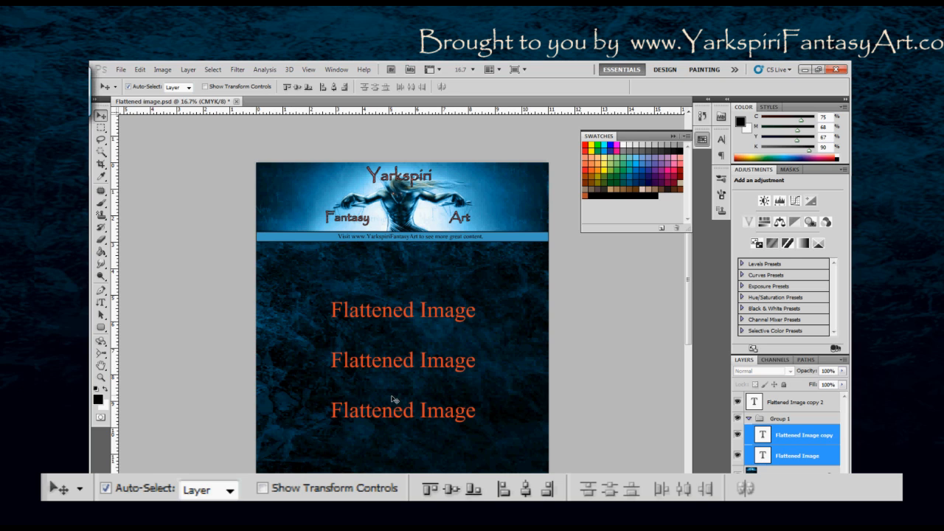
left_click(393, 417, "shift")
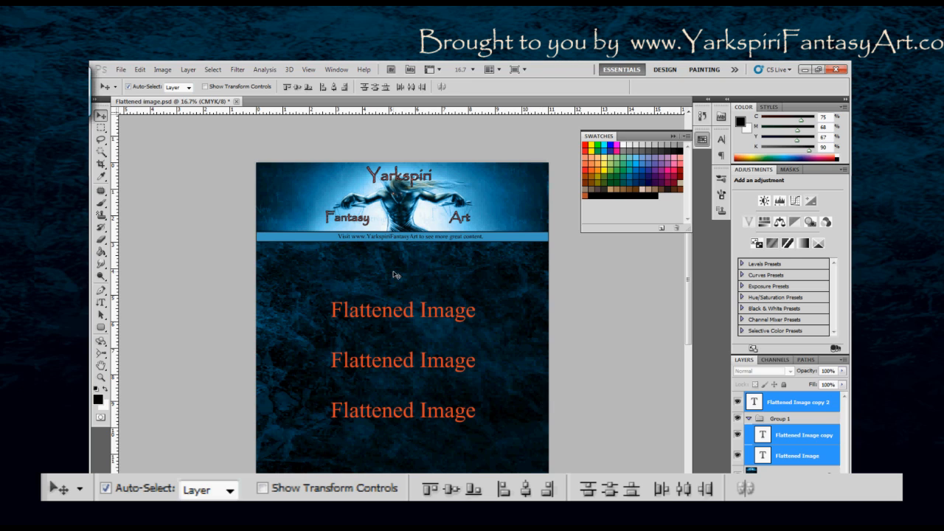
left_click(589, 416)
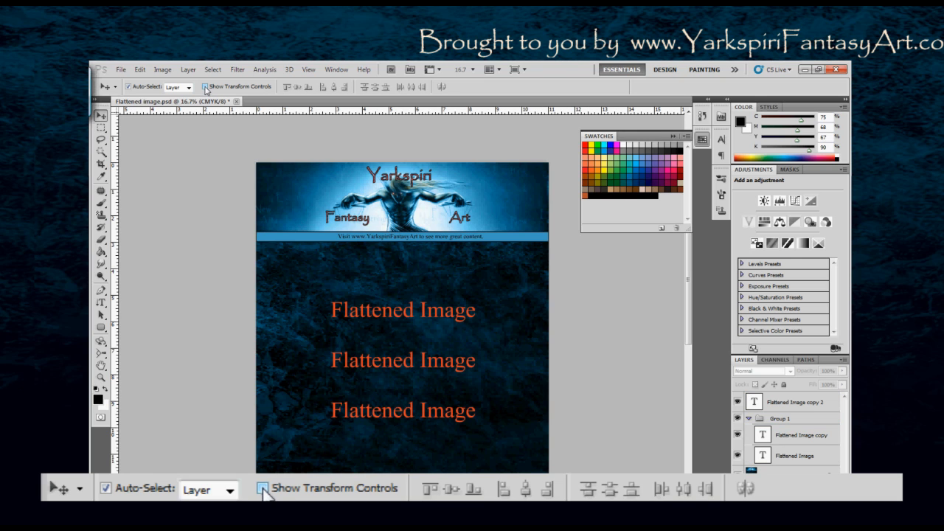
Step: Enable Show Transform Controls and stretch the uppermost Flattened Image text to about 112% width and 179% height
left_click(205, 87)
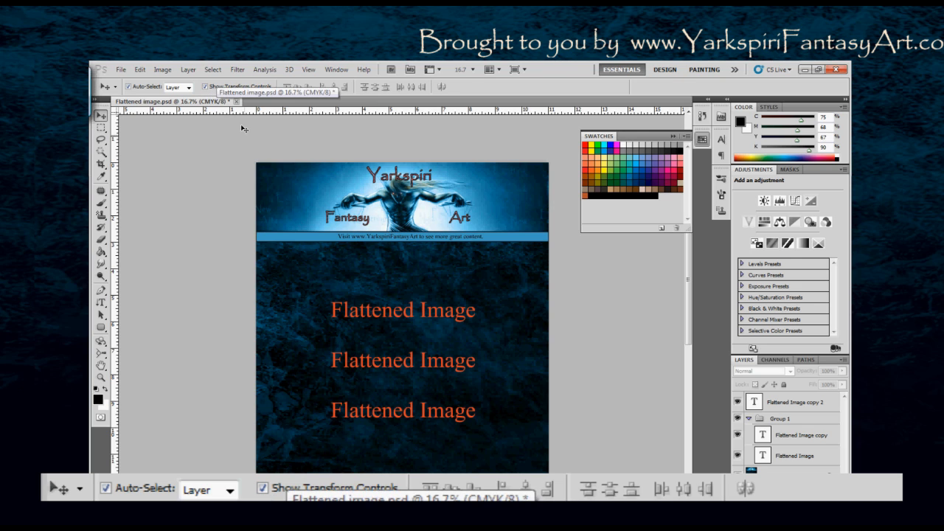
left_click(349, 320)
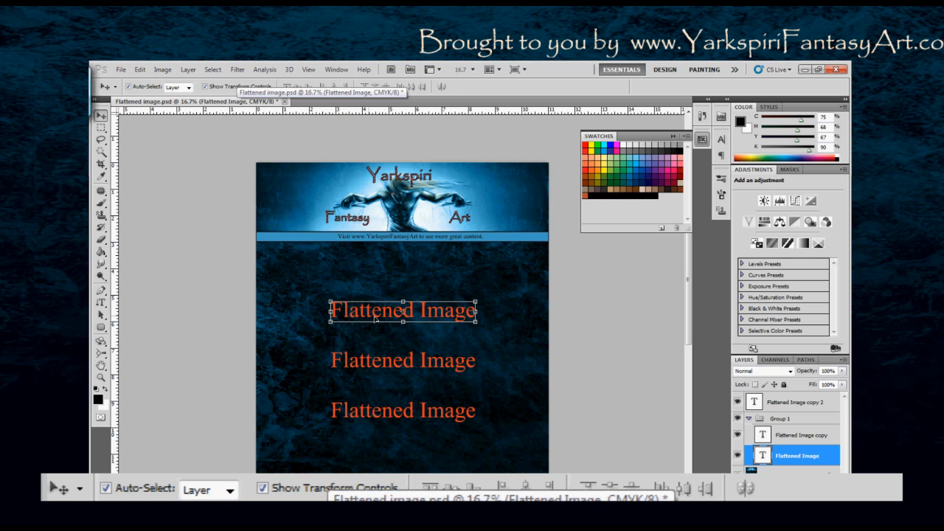
left_click_drag(476, 301, 494, 278)
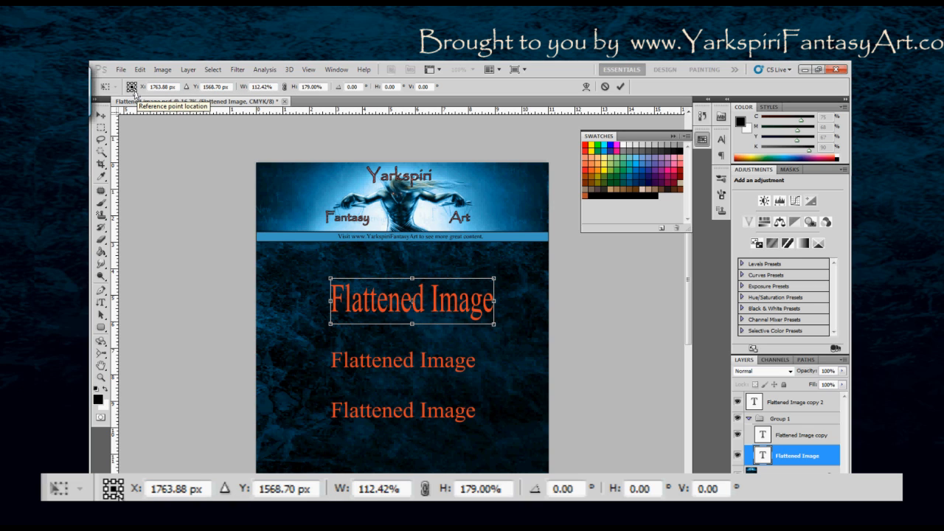
Step: Try the middle-right reference point, return it to the center, and link the text's width and height to 112.42%
left_click(136, 90)
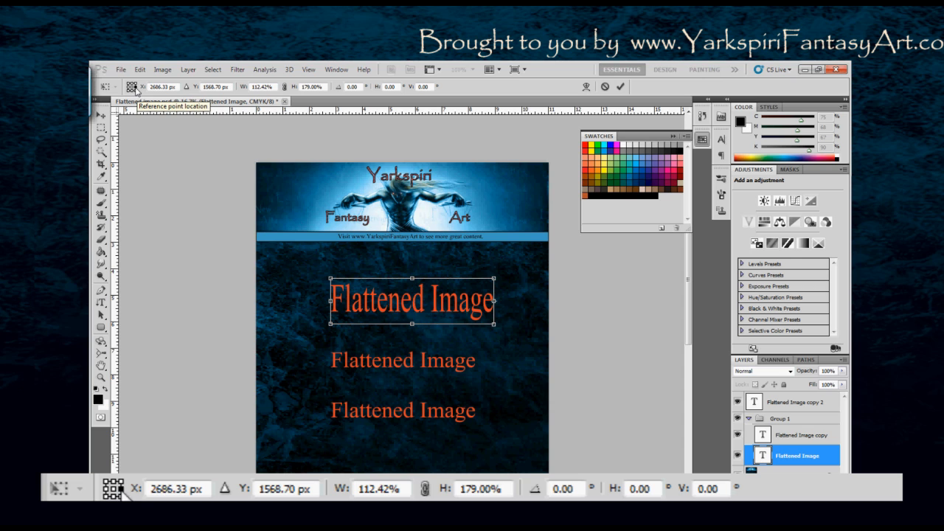
left_click(134, 87)
left_click(132, 87)
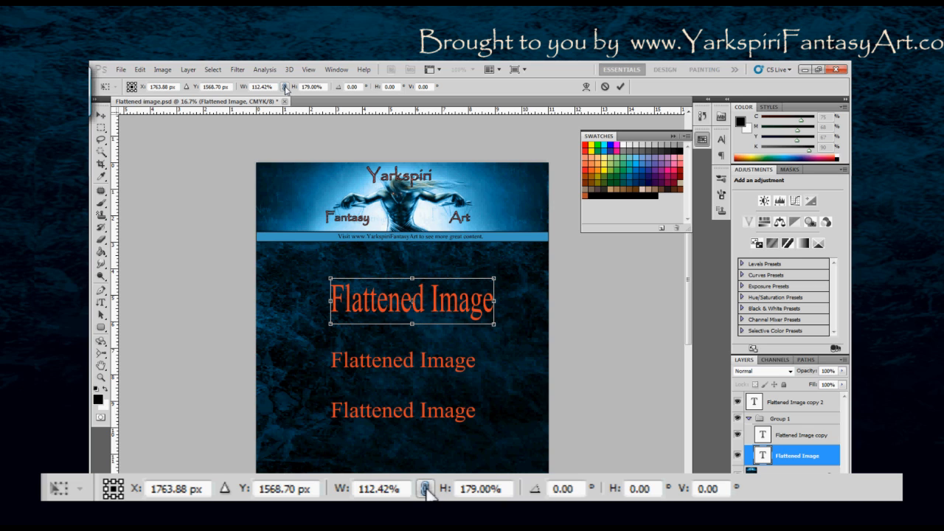
left_click(285, 87)
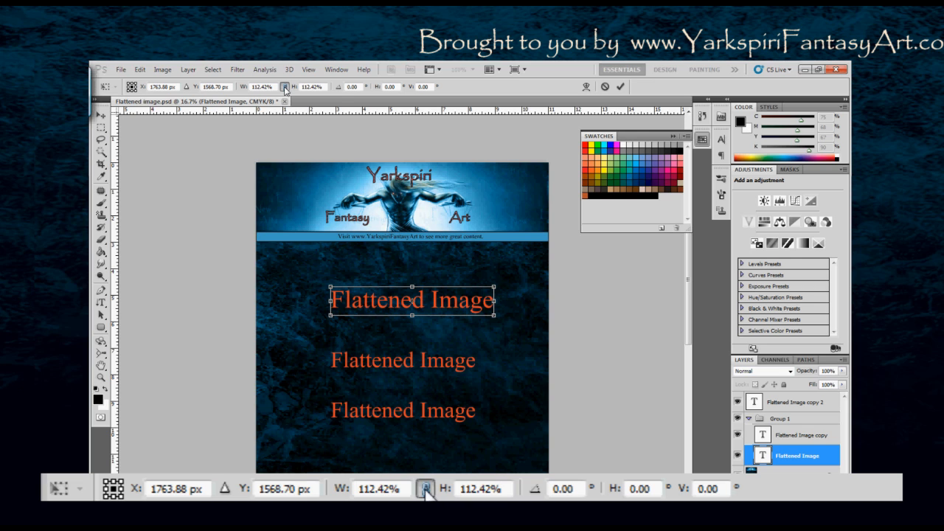
Step: Skew the uppermost Flattened Image text 0.12° horizontally and 3.73° vertically
left_click(355, 87)
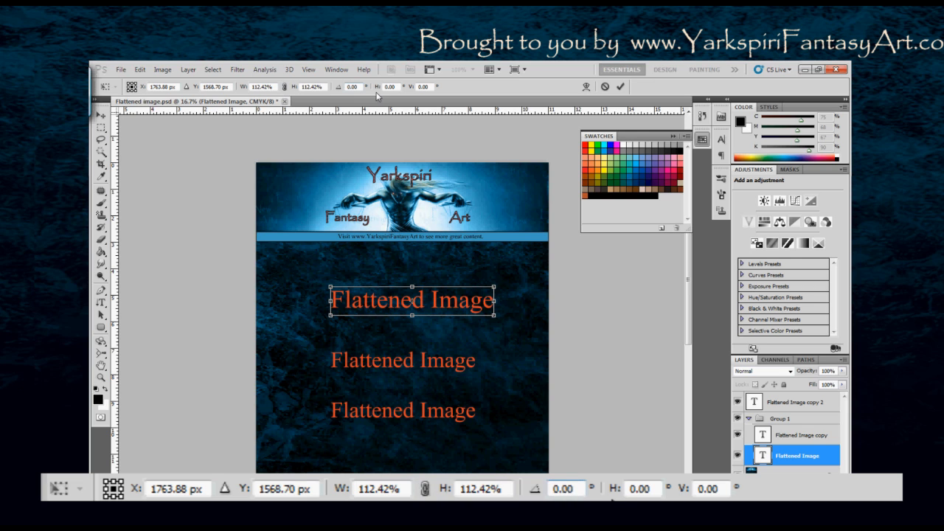
left_click(383, 86)
left_click_drag(378, 90, 388, 90)
key("ctrl+z")
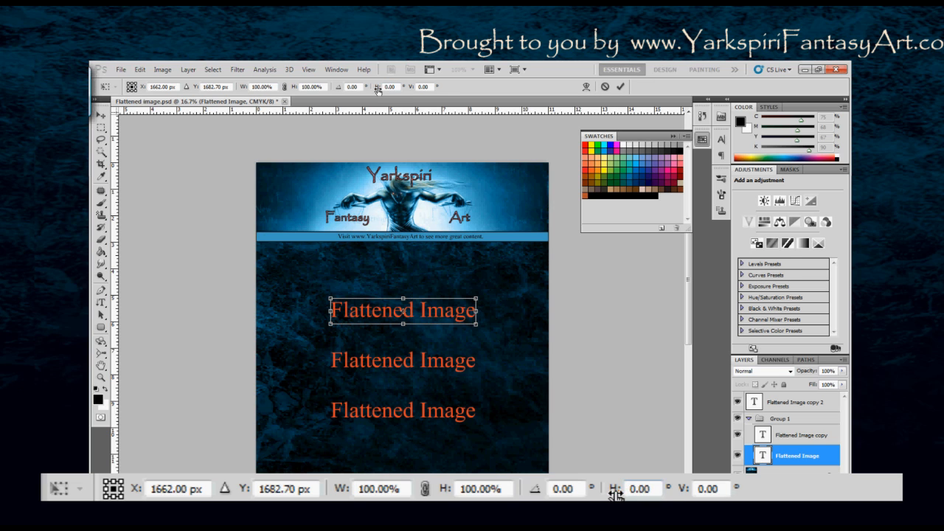
left_click_drag(379, 89, 354, 83)
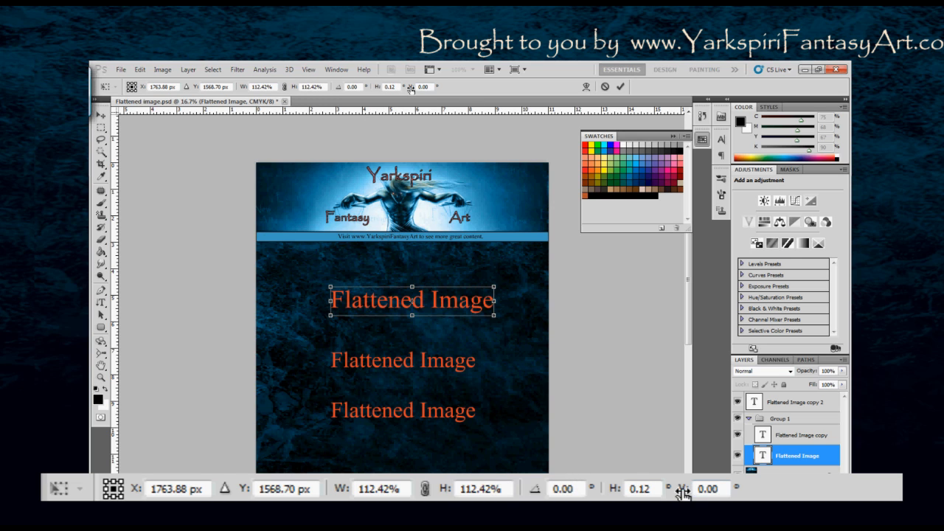
mouse_move(411, 89)
left_mouse_down()
mouse_move(94, 97)
mouse_move(680, 92)
mouse_move(400, 91)
left_mouse_up()
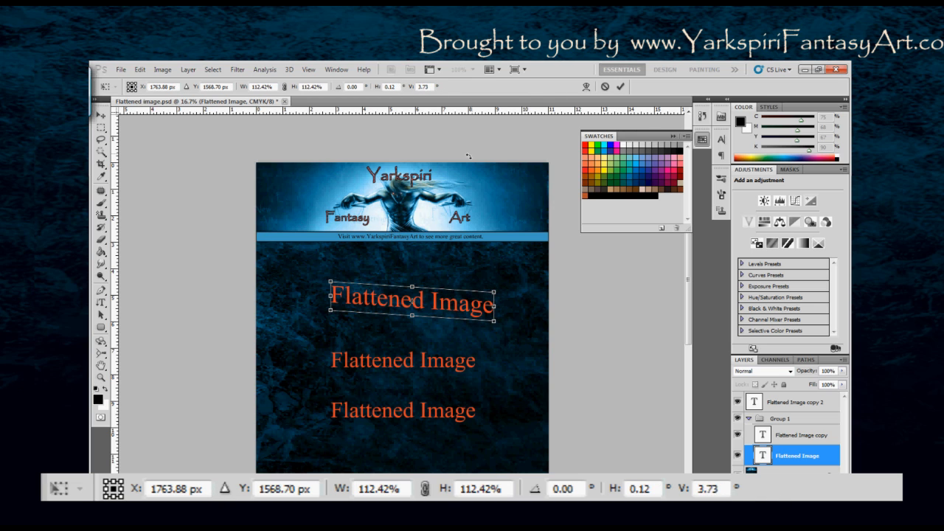
Step: Undo the uppermost text's scaling and skew, and close its transform
key("ctrl+z")
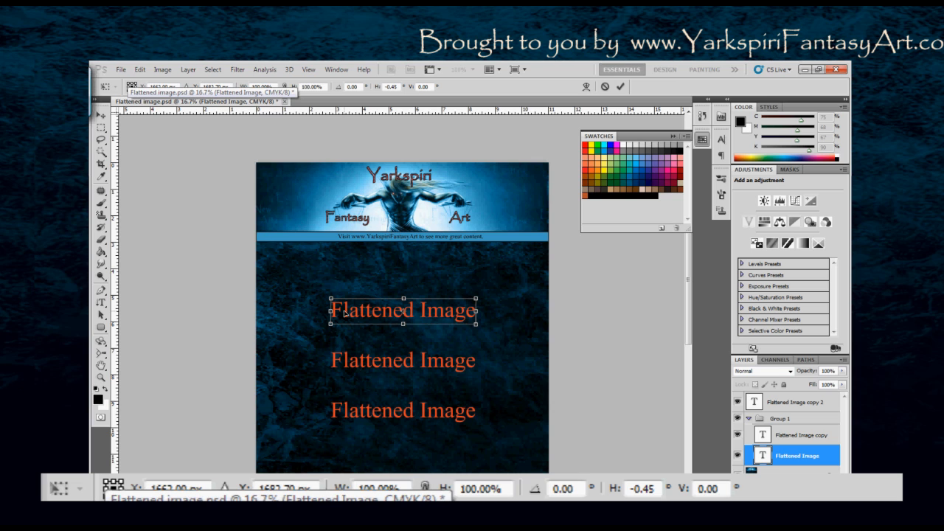
key("Return")
key("Return")
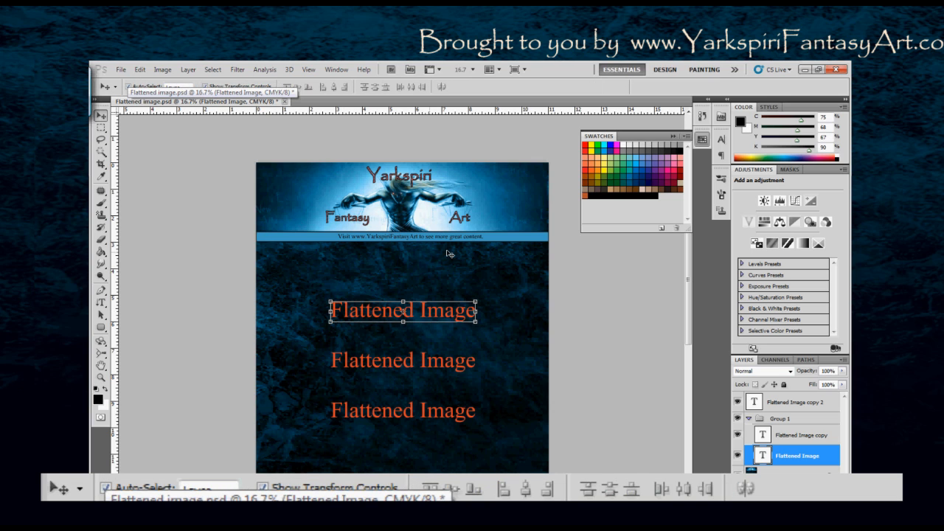
Step: Turn off the Move tool's Show Transform Controls and Auto-Select options
left_click(205, 86)
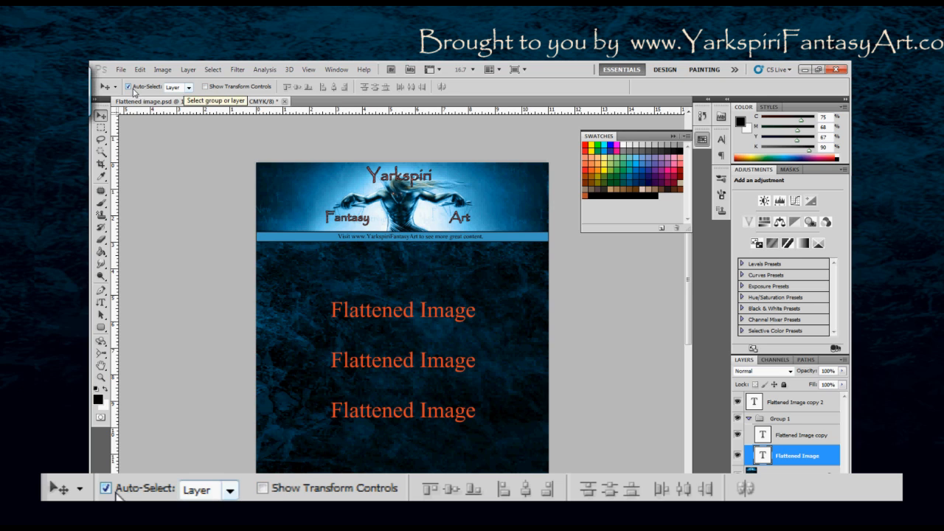
left_click(128, 86)
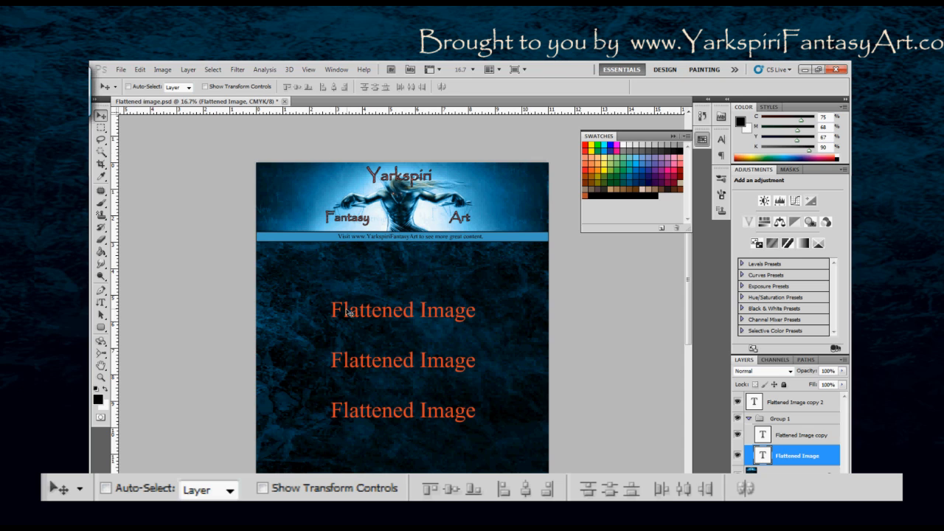
Step: Select all three Flattened Image text layers, try aligning their top edges, and undo the alignment
key("ctrl+alt+a")
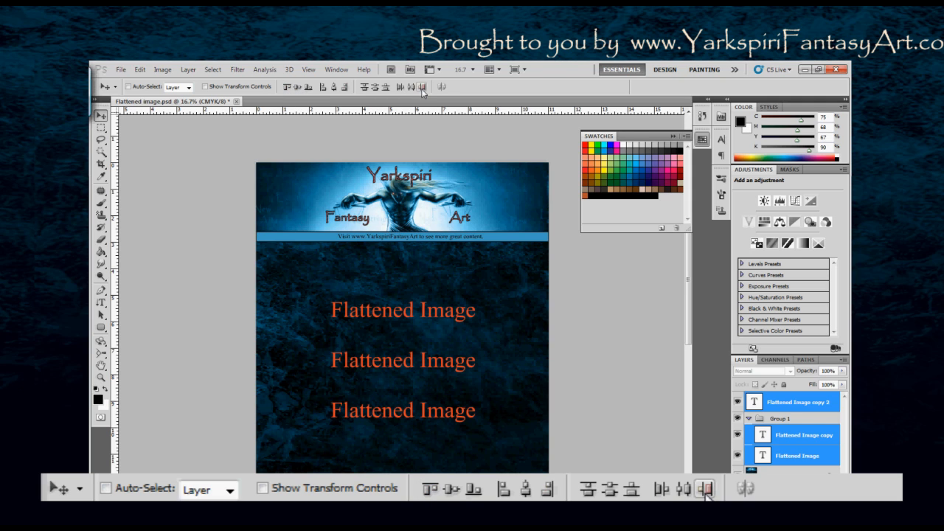
left_click(288, 89)
key("ctrl+z")
left_click(287, 89)
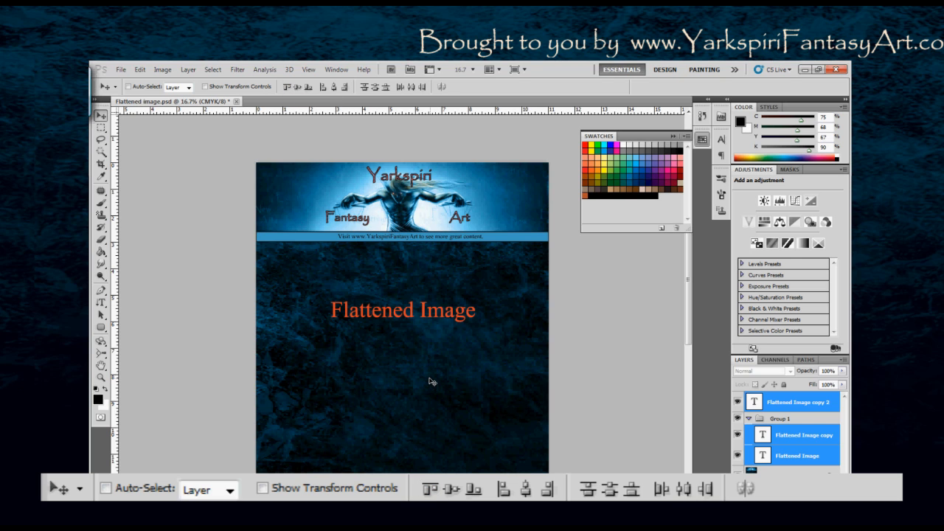
key("ctrl+z")
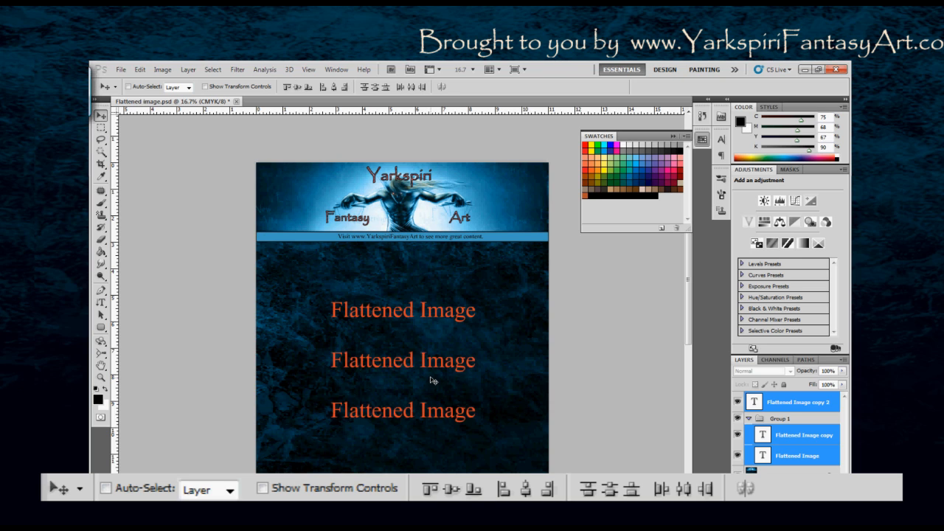
Step: Align the three selected text layers by their vertical centers
left_click(297, 87)
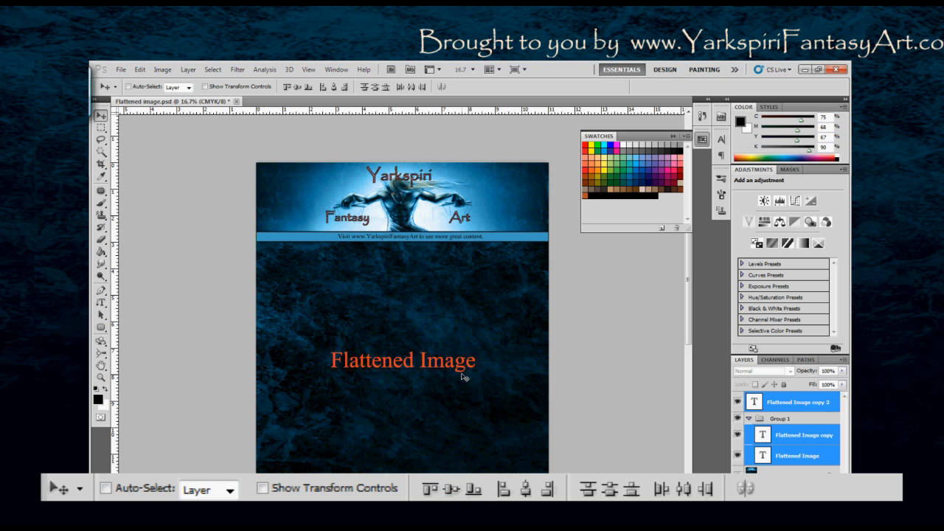
Step: Undo the vertical-center alignment, and try aligning the three text layers by their bottom edges before undoing that too
key("ctrl+z")
key("ctrl+z")
key("ctrl+z")
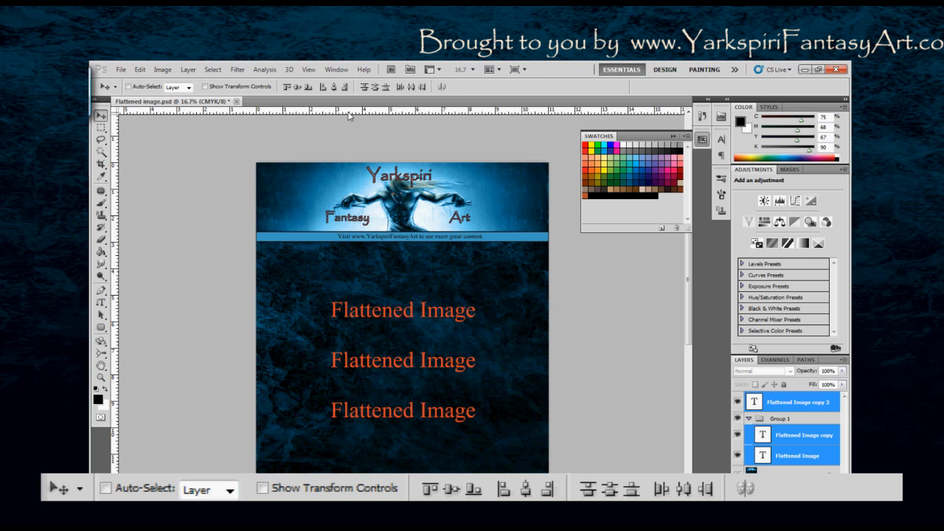
left_click(307, 88)
key("ctrl+z")
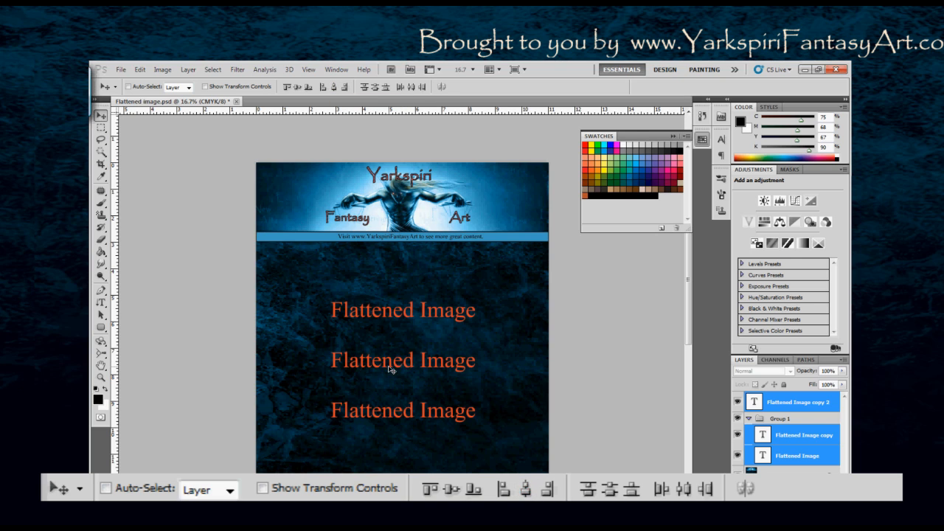
Step: Align the three selected text layers by their horizontal centers and by their right edges
left_click(334, 88)
left_click(334, 88)
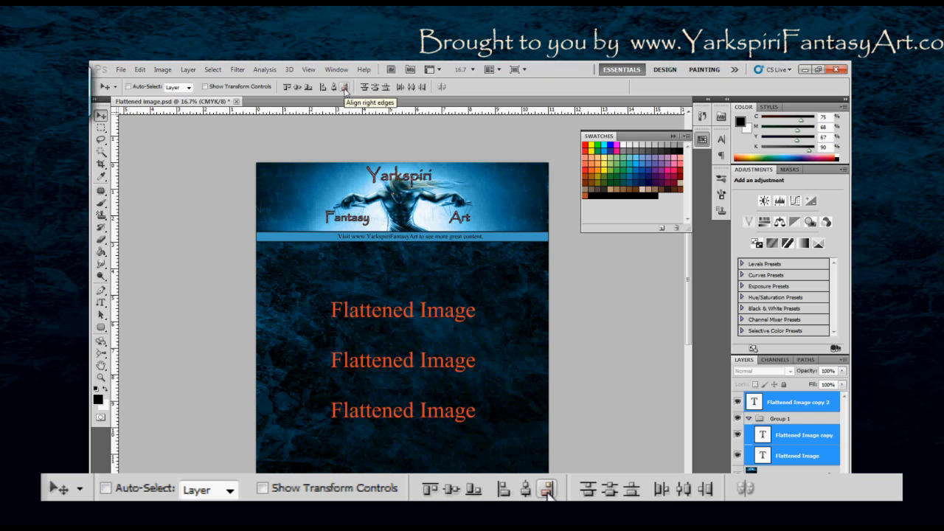
left_click(345, 88)
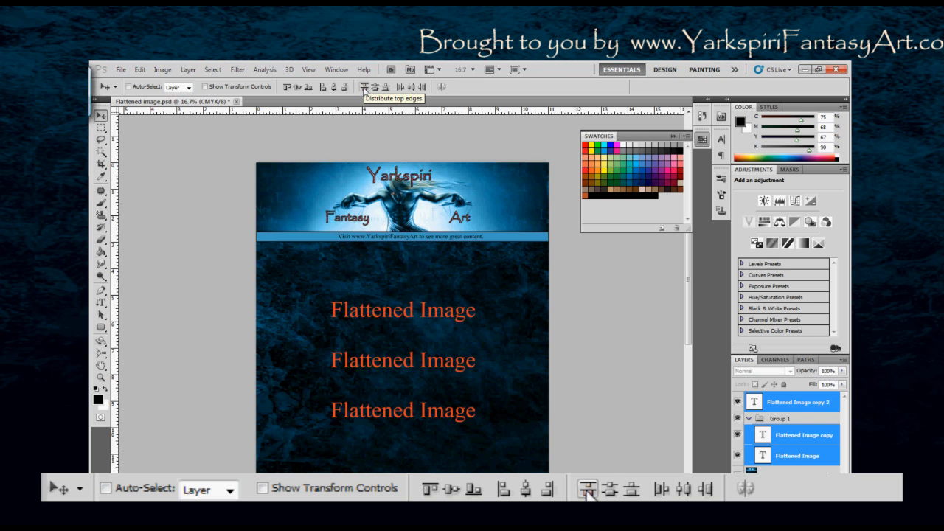
Step: Distribute the three selected text layers by their top edges, vertical centers and bottom edges
left_click(363, 87)
left_click(363, 88)
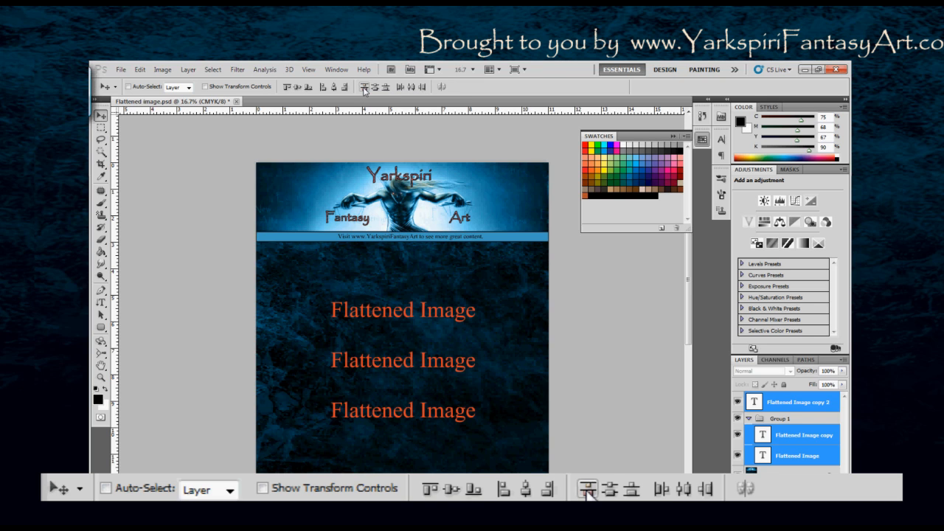
left_click(364, 87)
left_click(376, 89)
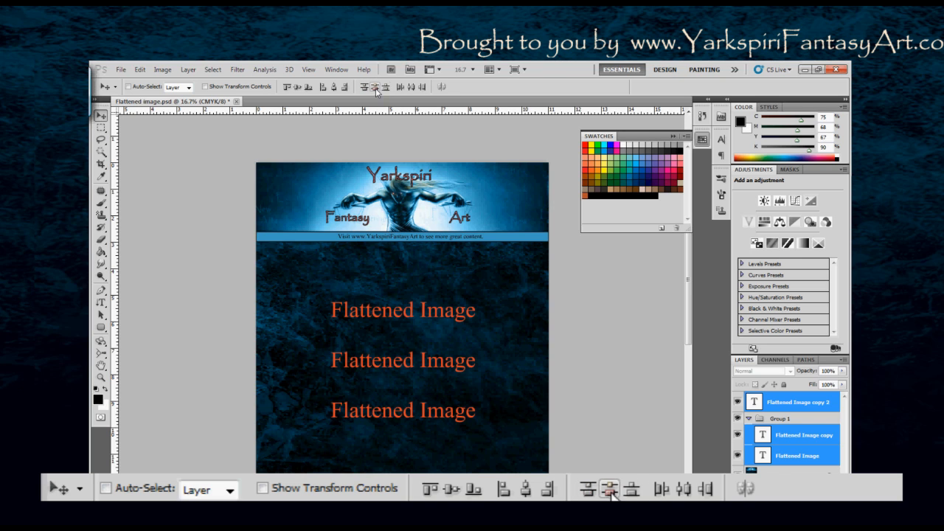
left_click(385, 88)
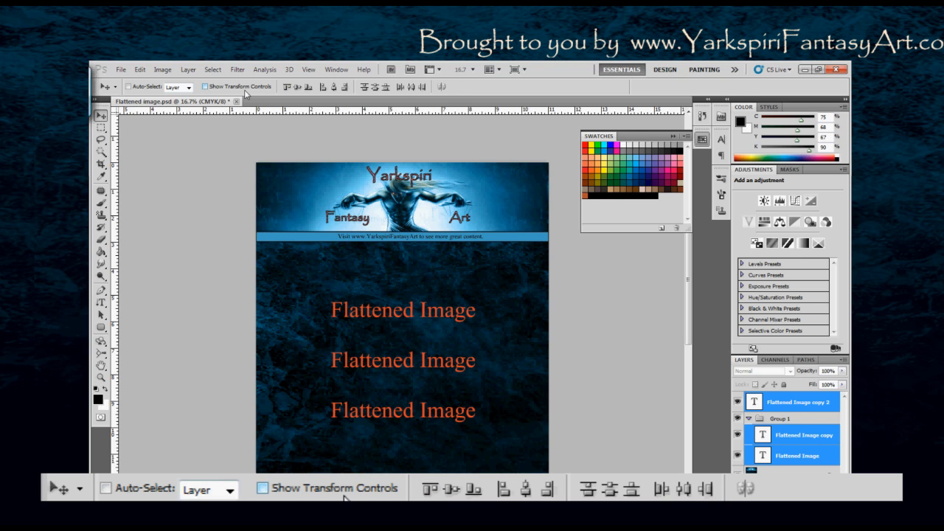
Step: Swap the foreground and background colors, and draw a wide selection above the uppermost text with the Rectangular Marquee tool
left_click(104, 131)
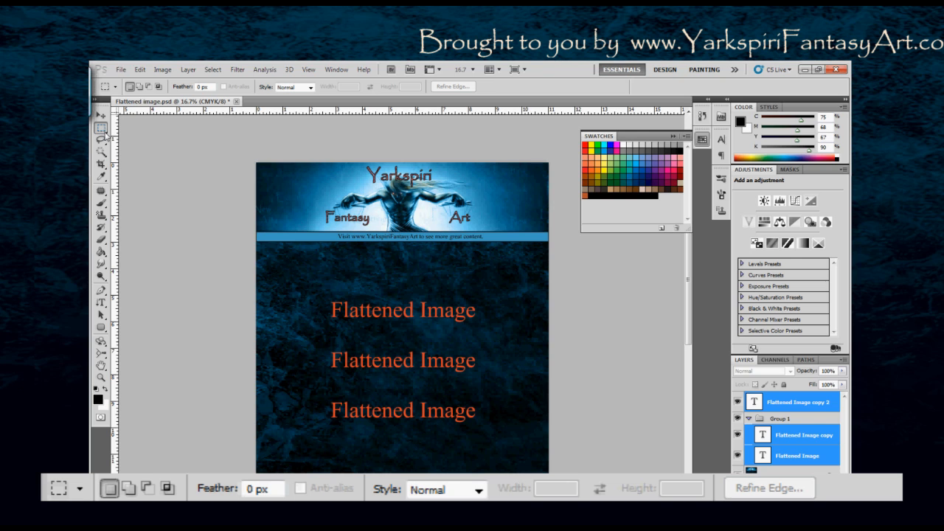
left_click(105, 132)
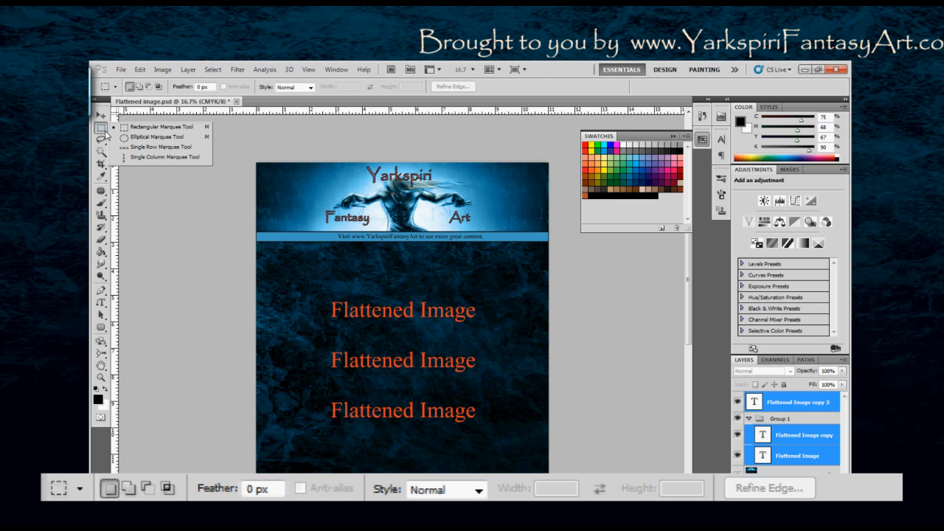
left_click(139, 127)
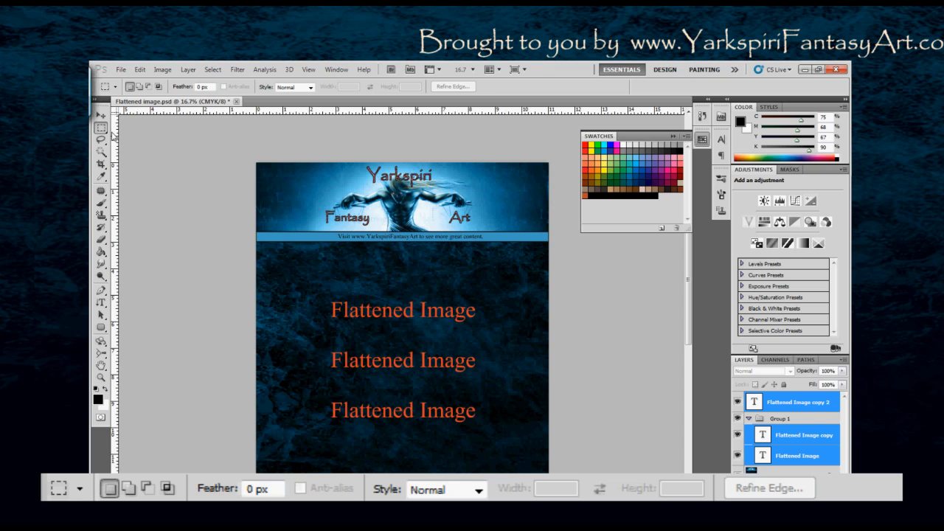
key("x")
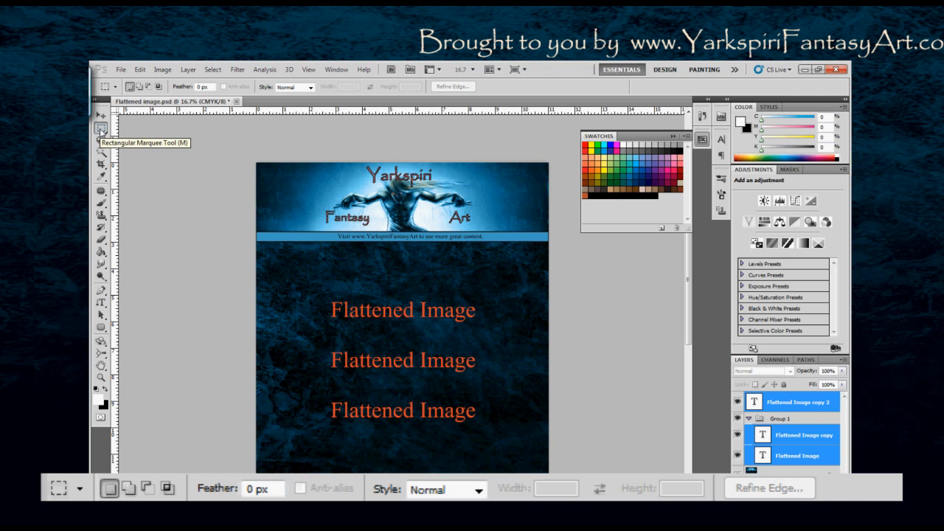
left_click_drag(334, 254, 473, 286)
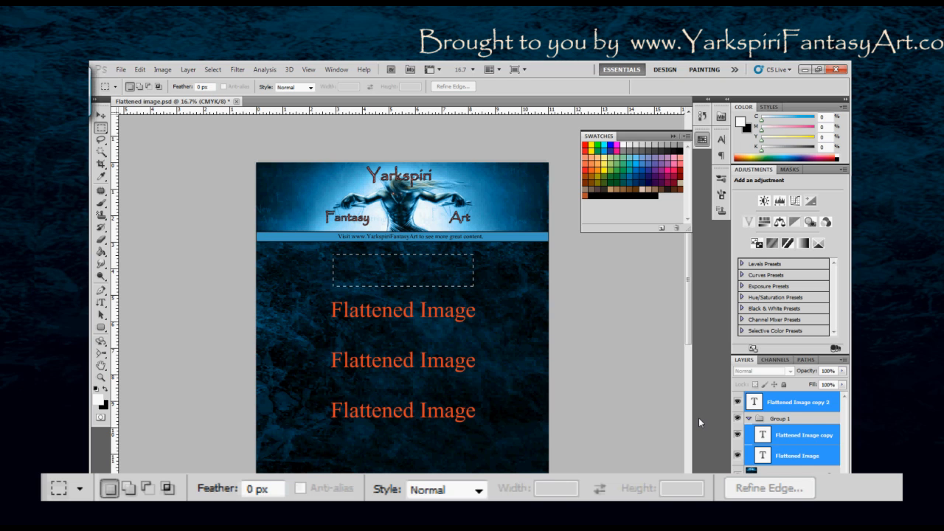
Step: Create a new layer above the text layers and try to fill the rectangular selection on it
key("ctrl+shift+n")
key("Return")
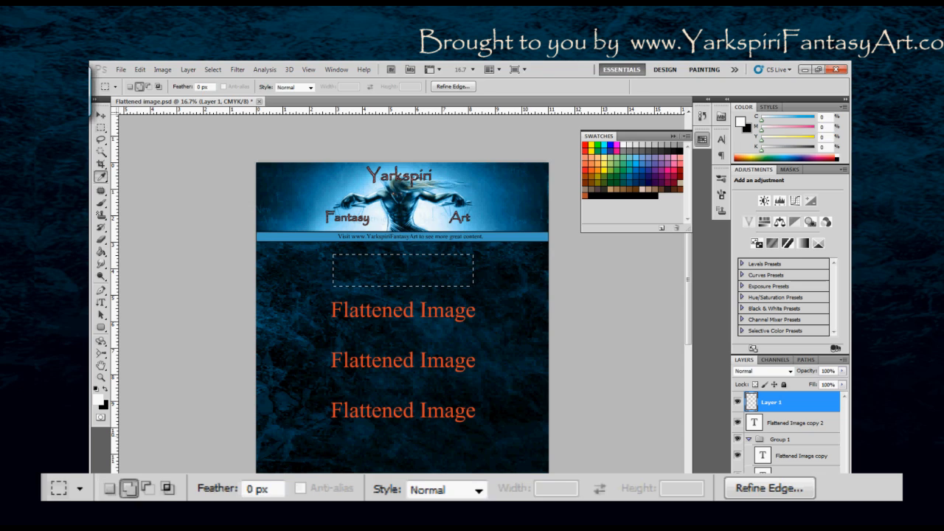
key("shift+BackSpace")
key("Return")
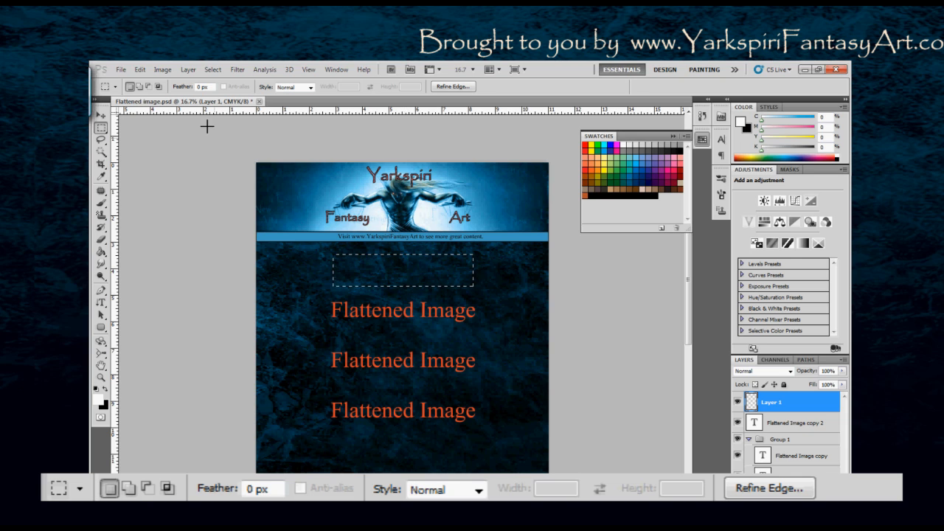
Step: Extend the marquee selection with overlapping rectangles at its right end, upper edge and left end in Add to Selection mode
left_click(140, 87)
left_click(140, 87)
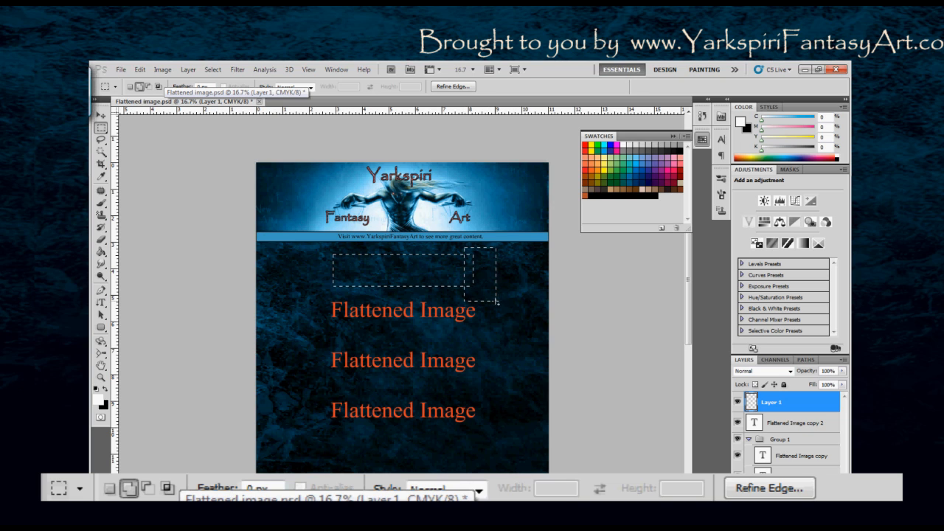
left_click_drag(496, 301, 496, 301)
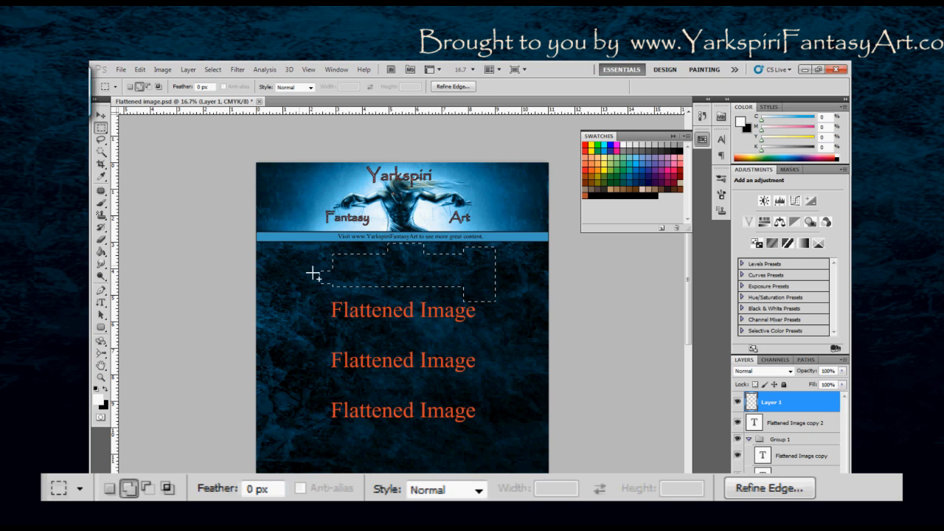
Step: Subtract the small protrusion at the selection's left end, and intersect the selection with a rectangle across its middle
left_click(150, 87)
left_click_drag(304, 248, 334, 298)
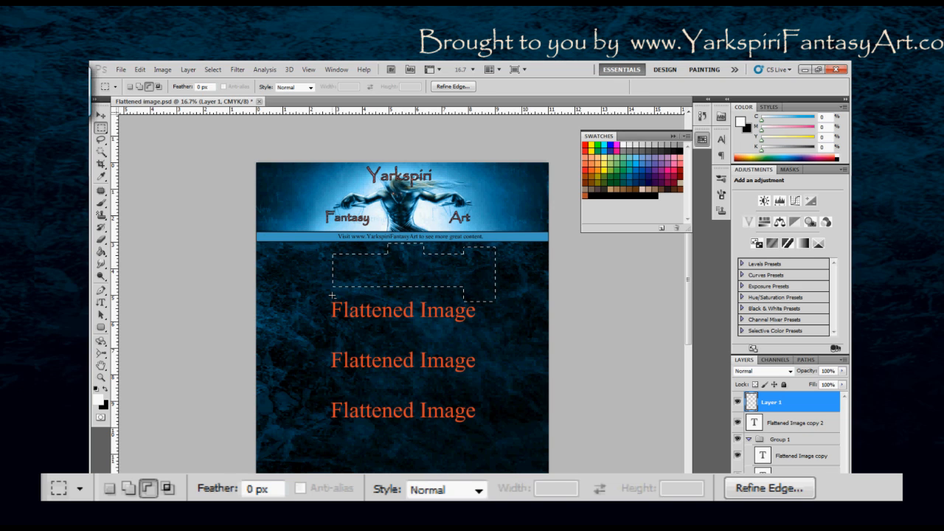
left_click(157, 87)
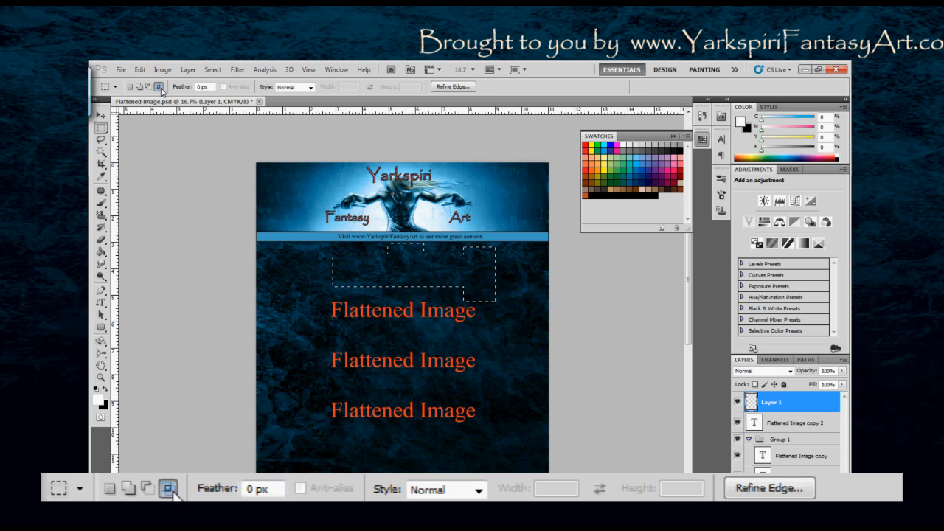
left_click_drag(353, 242, 427, 315)
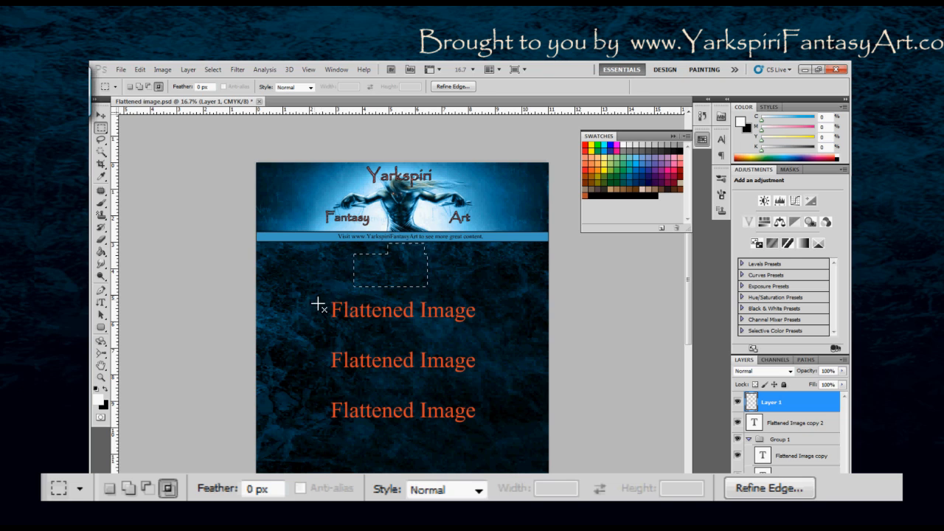
Step: Draw a new rectangular selection with a 43 px feather above the uppermost text and fill it with white
left_click(130, 86)
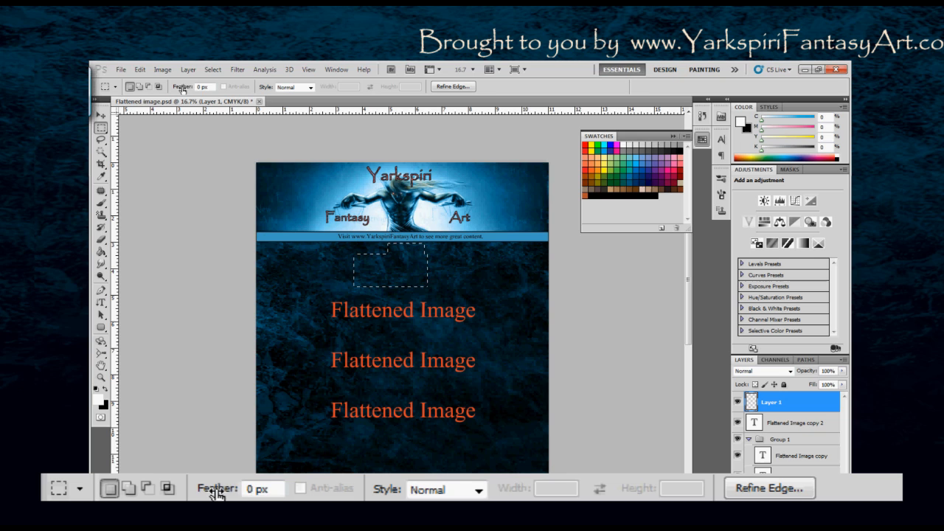
left_click_drag(200, 89, 200, 89)
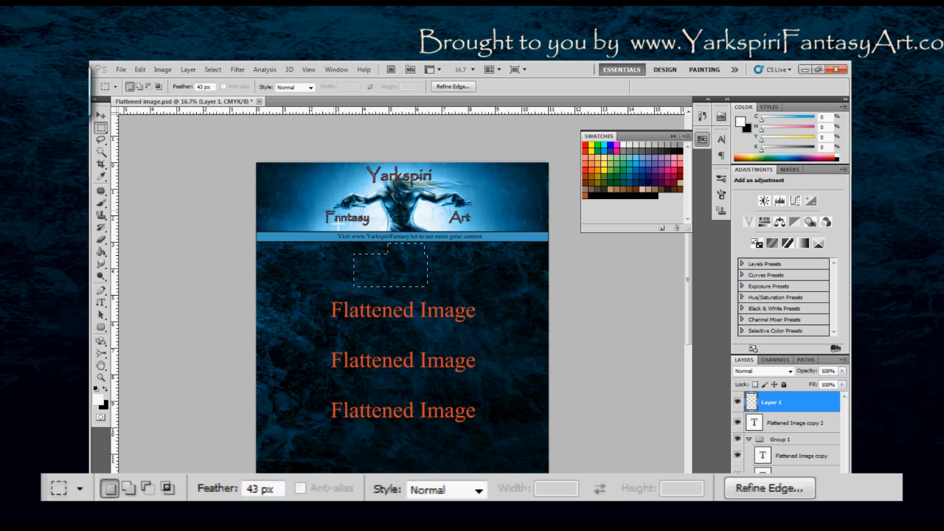
left_click_drag(343, 241, 427, 287)
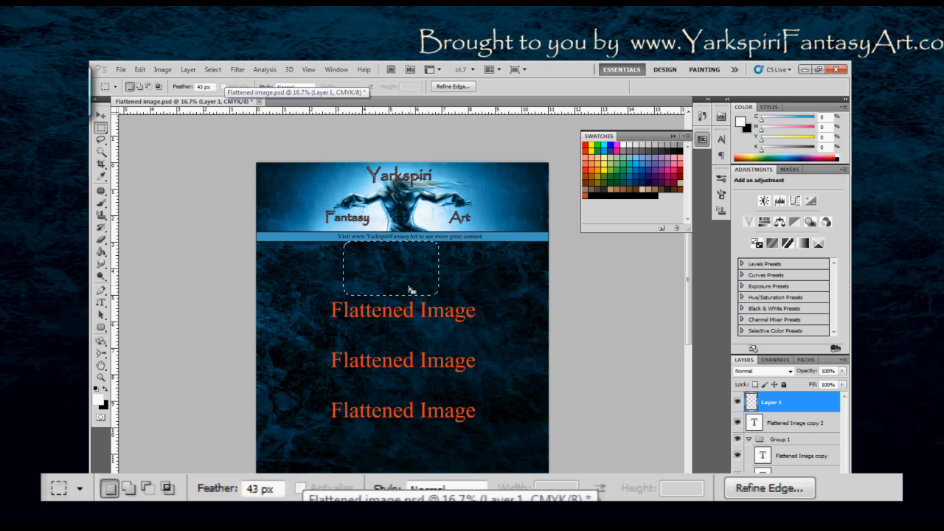
key("shift+F5")
key("Return")
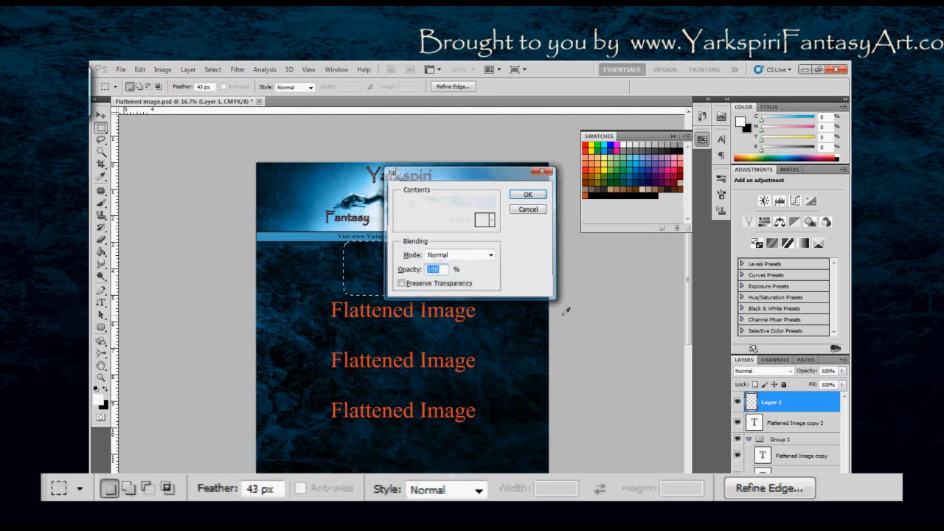
left_click(598, 396)
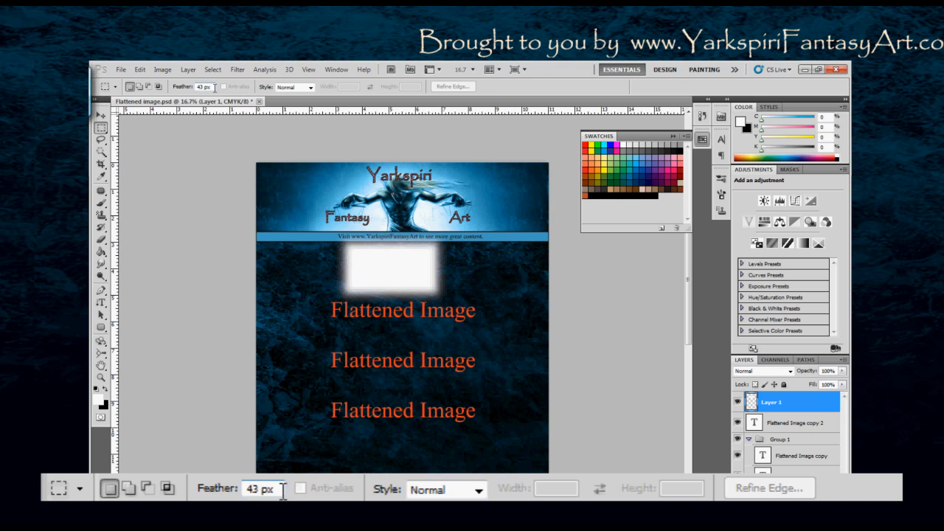
Step: Reset the marquee feather to 0 px, and undo the white fill and clear its selection
left_click_drag(203, 86, 167, 87)
type("0")
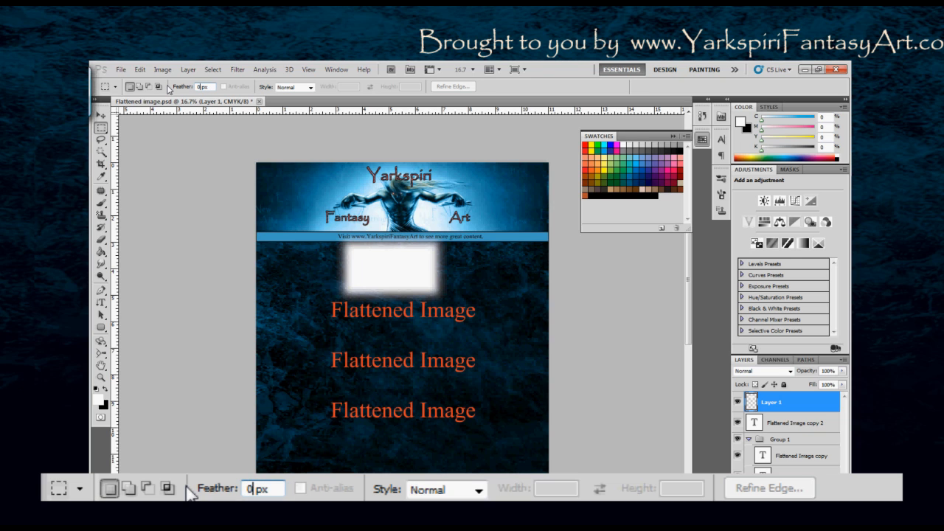
key("Return")
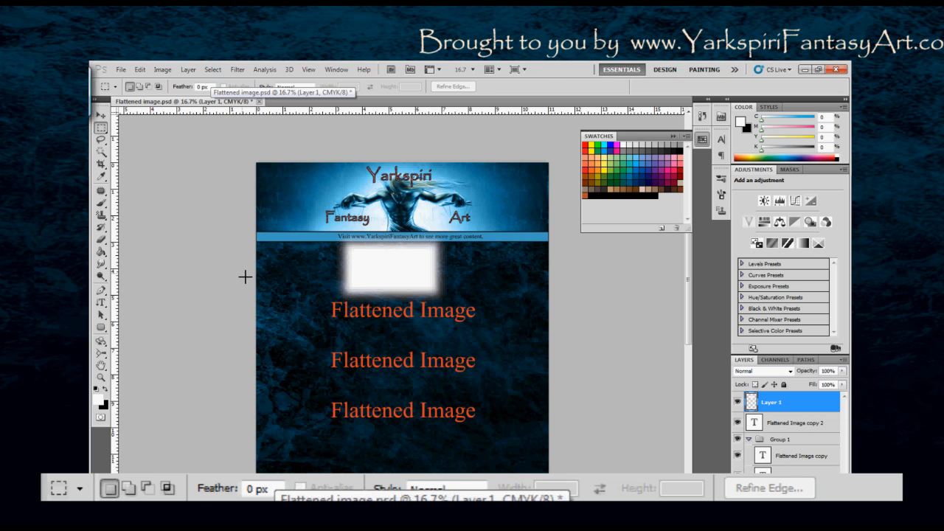
key("ctrl+z")
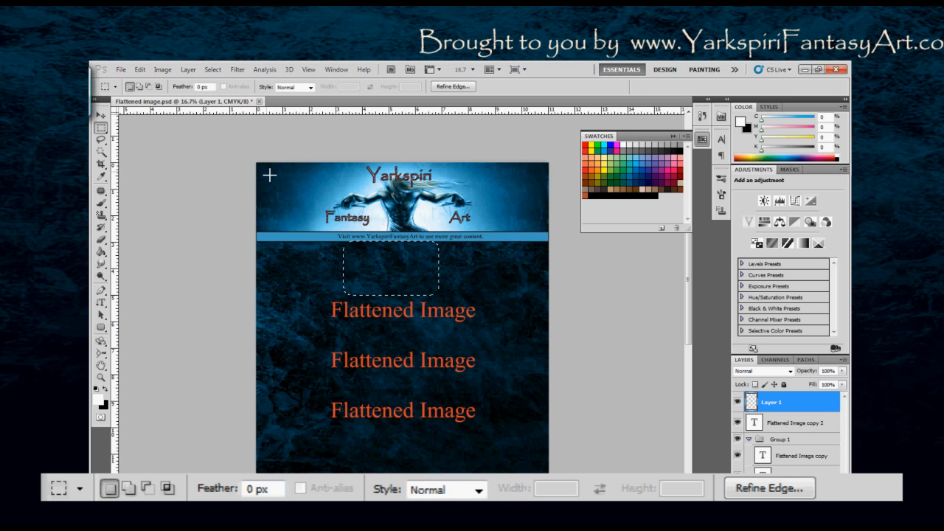
key("ctrl+d")
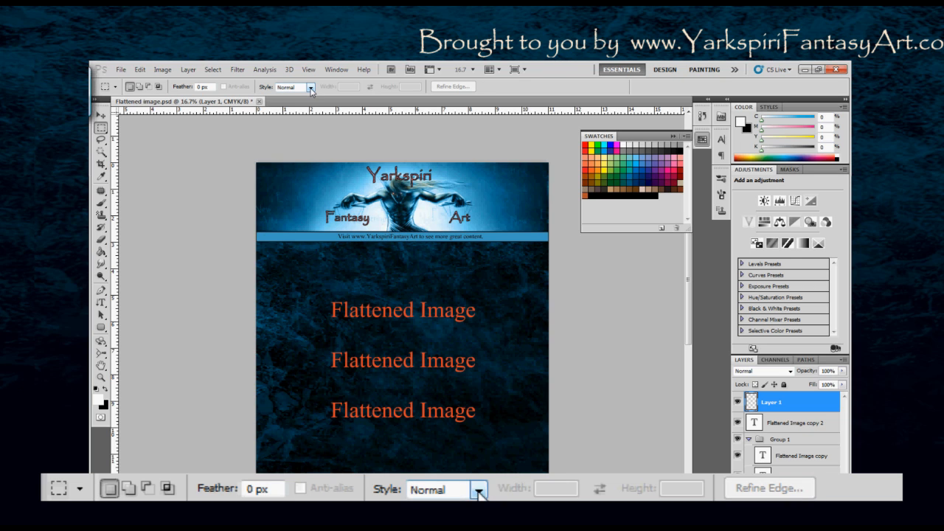
Step: Draw a Fixed Ratio marquee of width 10 to height 8 around the upper two texts and clear it
left_click(310, 88)
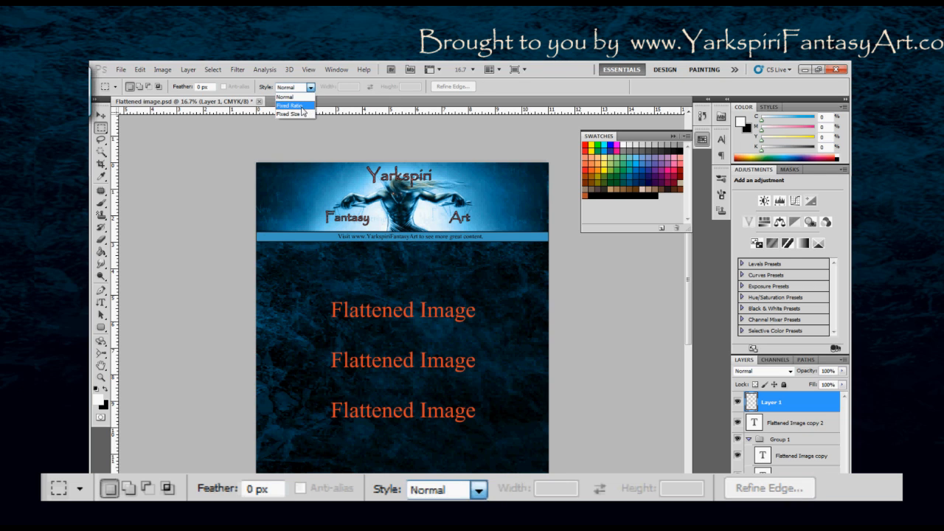
left_click(301, 107)
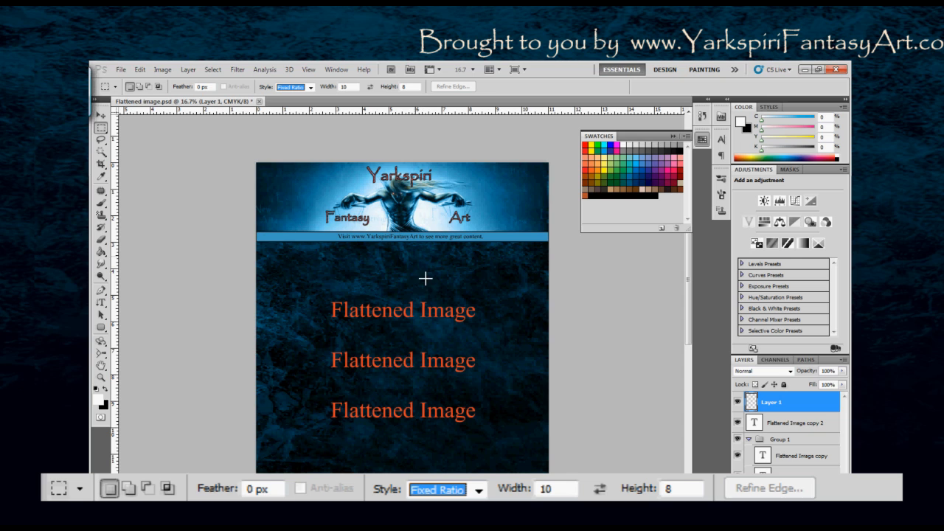
left_click_drag(321, 250, 432, 338)
left_click_drag(436, 372, 505, 408)
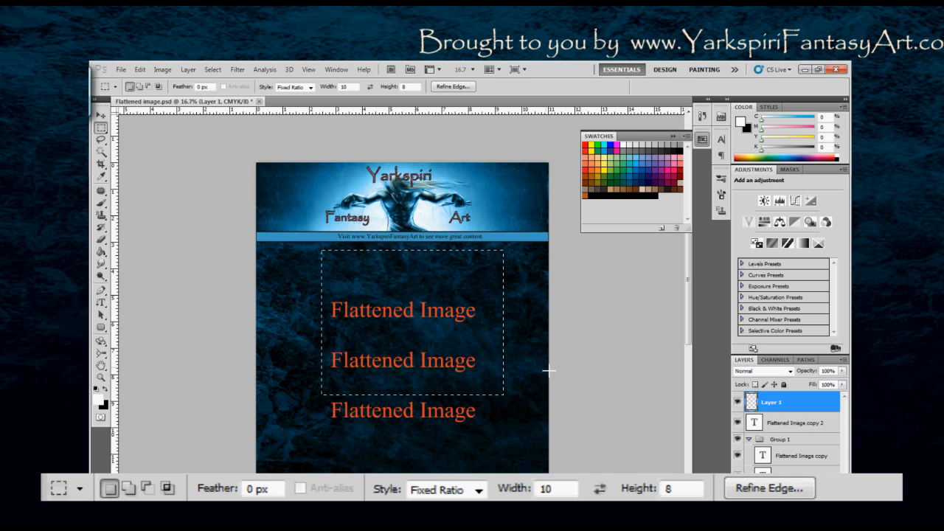
left_click(432, 141)
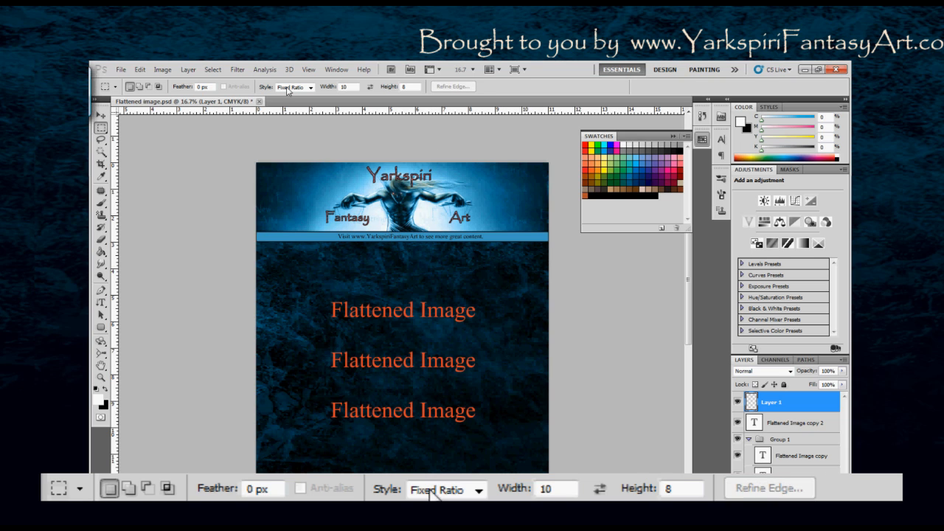
Step: Set the marquee style to Fixed Size with a width of 5 in and a height of 7 in
left_click(302, 89)
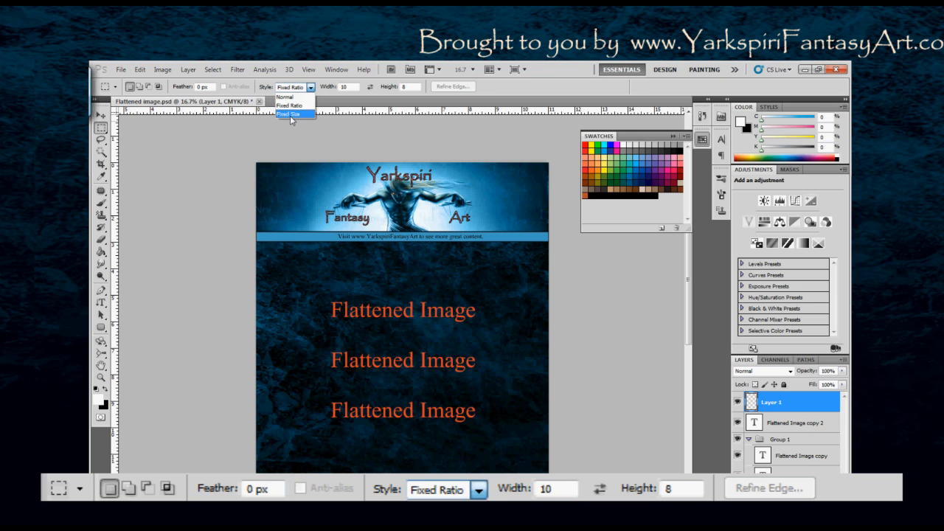
left_click(289, 114)
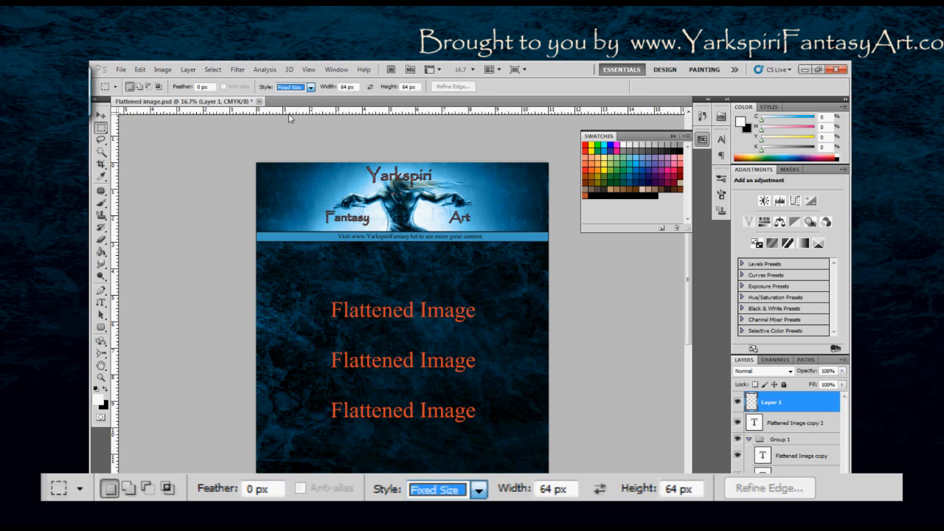
left_click(352, 86)
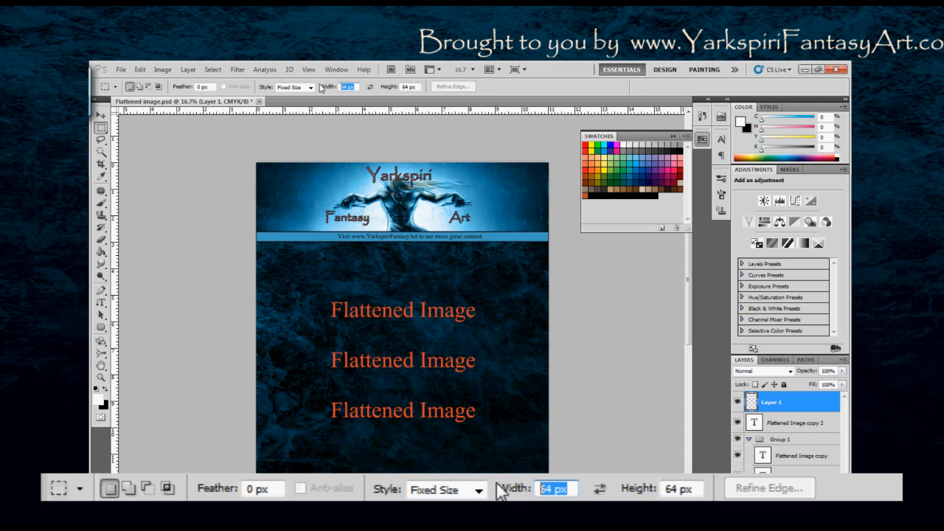
type("5")
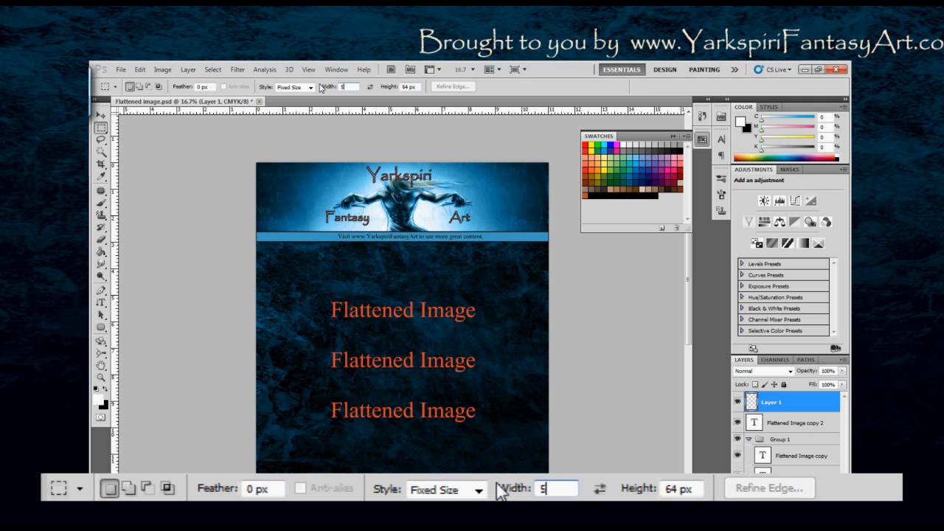
type("inch")
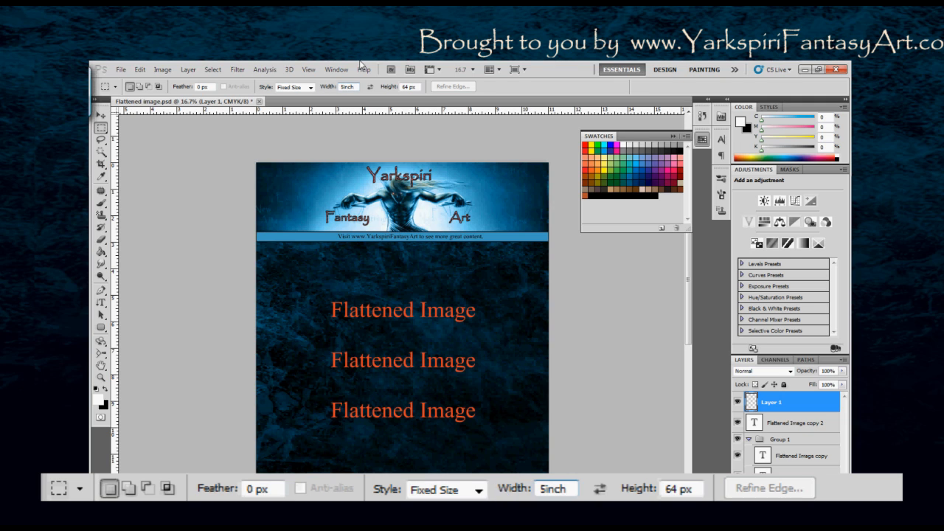
key("Tab")
left_click(691, 491)
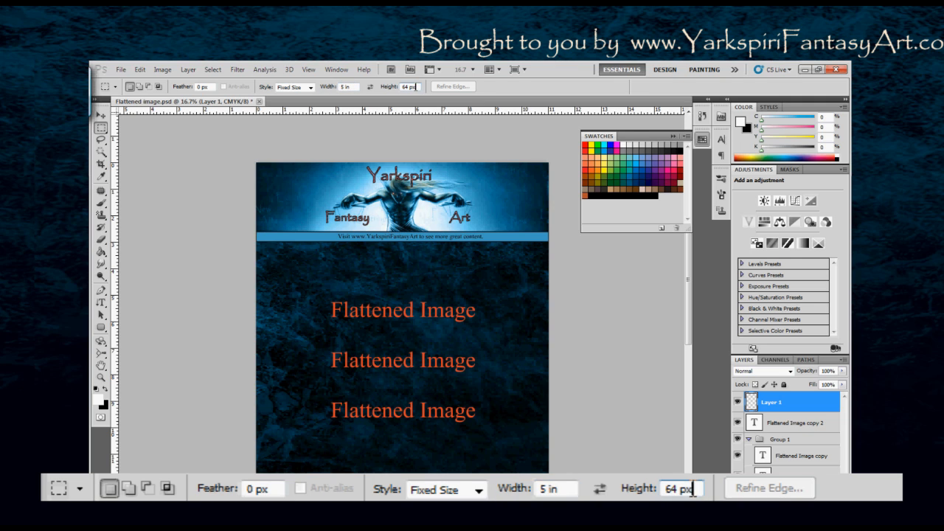
left_click(632, 485)
type("7 inch")
Step: Place the fixed-size selection, move it over most of the three text lines, and set the marquee style back to Normal
left_click(347, 329)
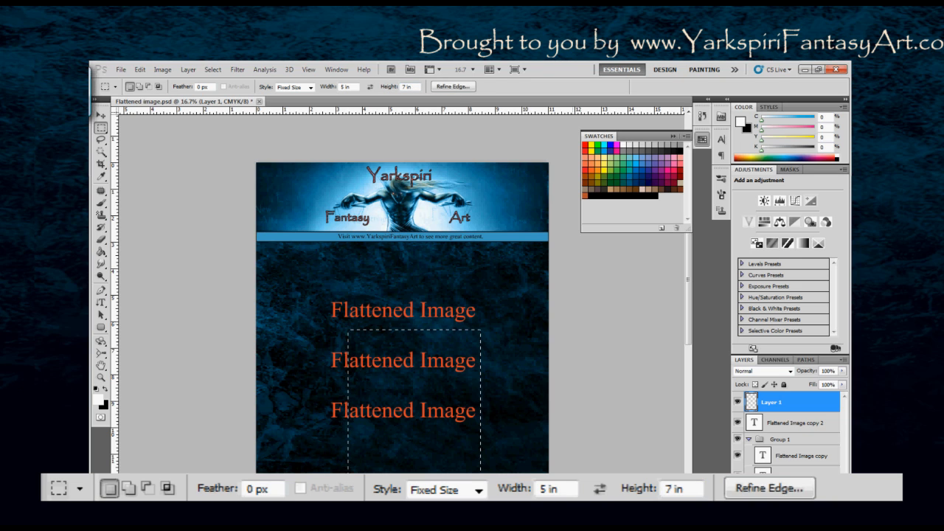
scroll(581, 341, "down", 3)
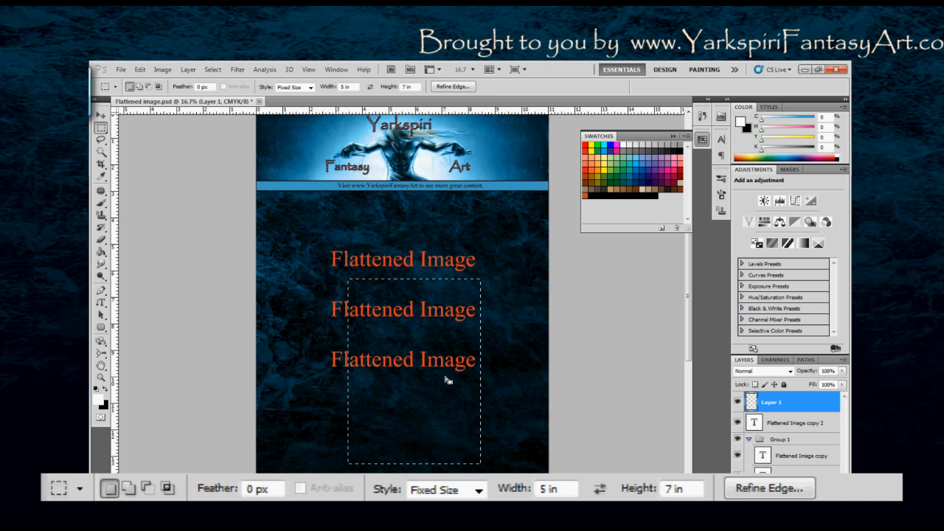
left_click_drag(404, 354, 390, 292)
left_click(310, 87)
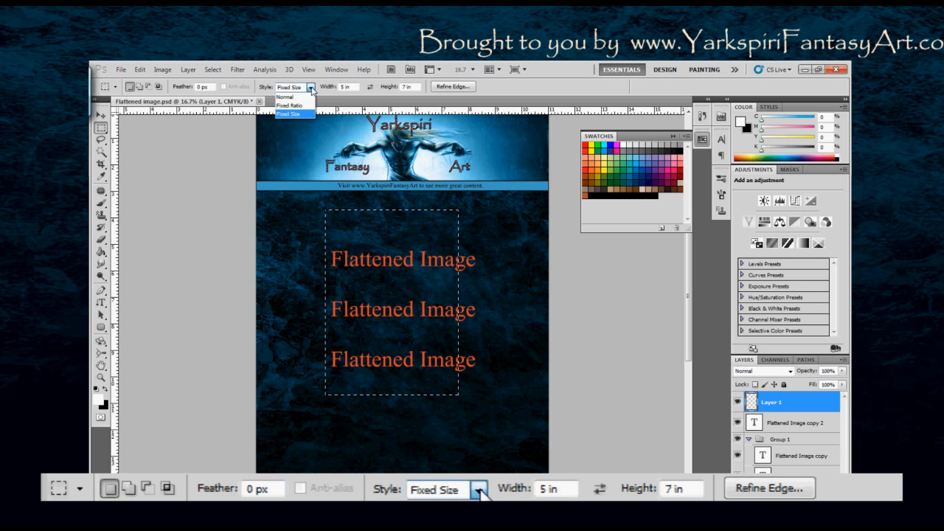
left_click(284, 96)
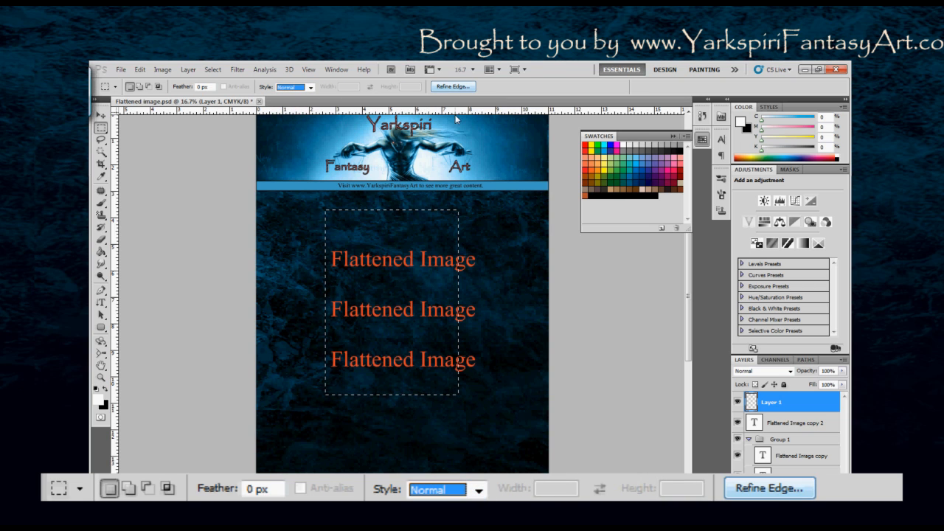
Step: Try refining the selection's edge with a 62.6 px radius, smoothing of 56, a 14.7 px feather and added contrast, and cancel the refinement
left_click(455, 87)
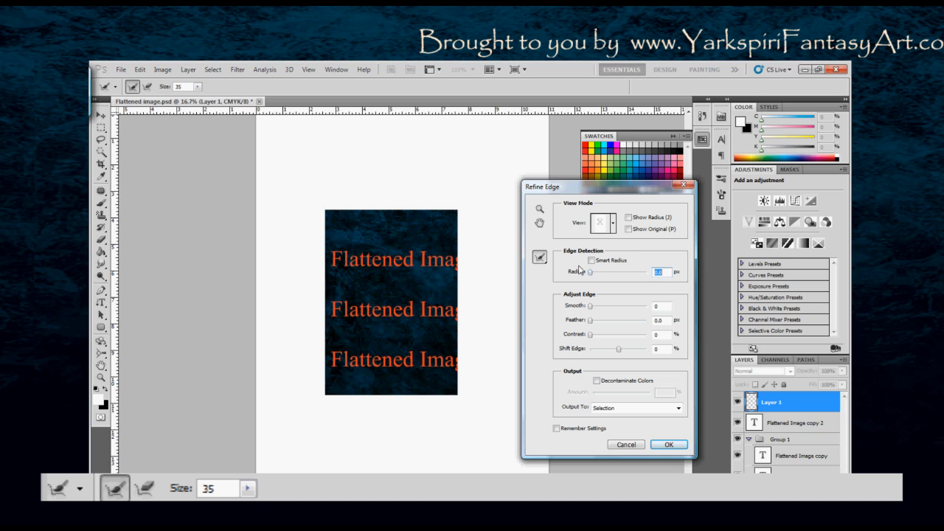
left_click_drag(591, 274, 634, 276)
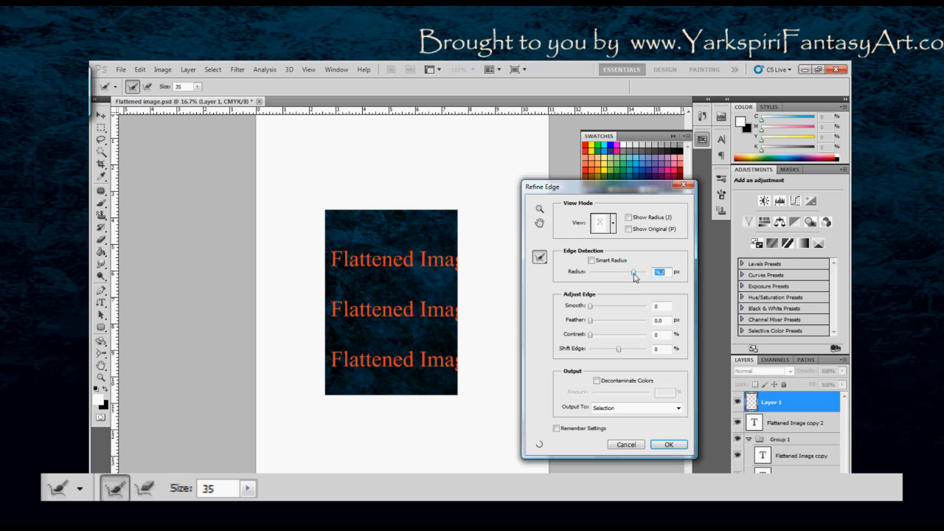
left_click(592, 274)
left_click(629, 275)
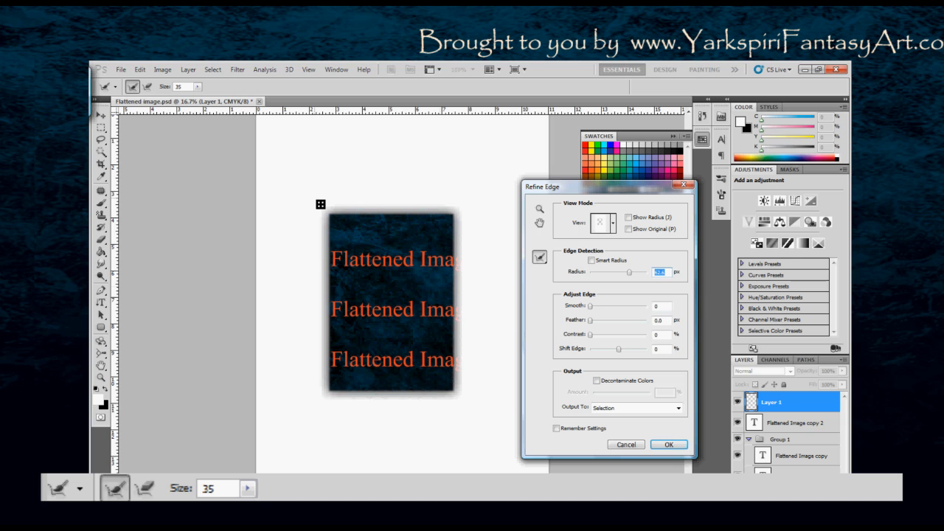
left_click_drag(590, 306, 615, 339)
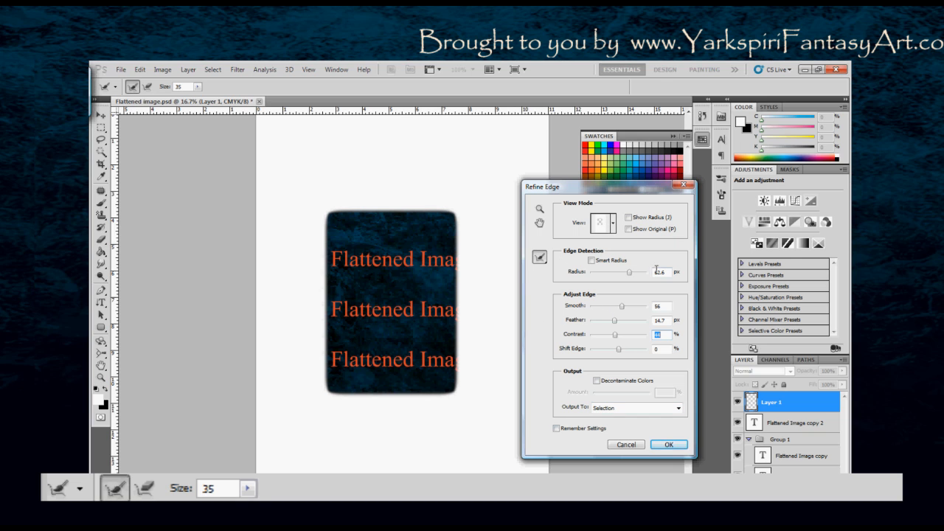
left_click(629, 446)
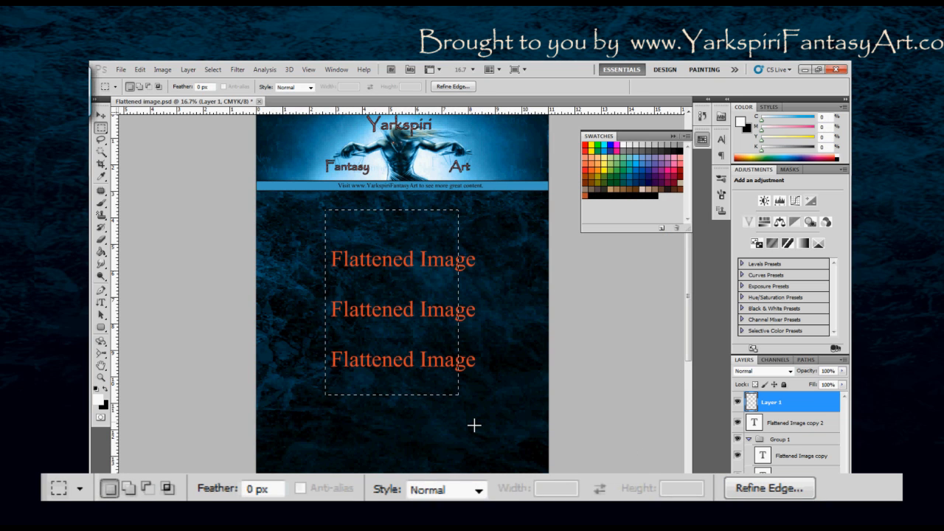
left_click(451, 87)
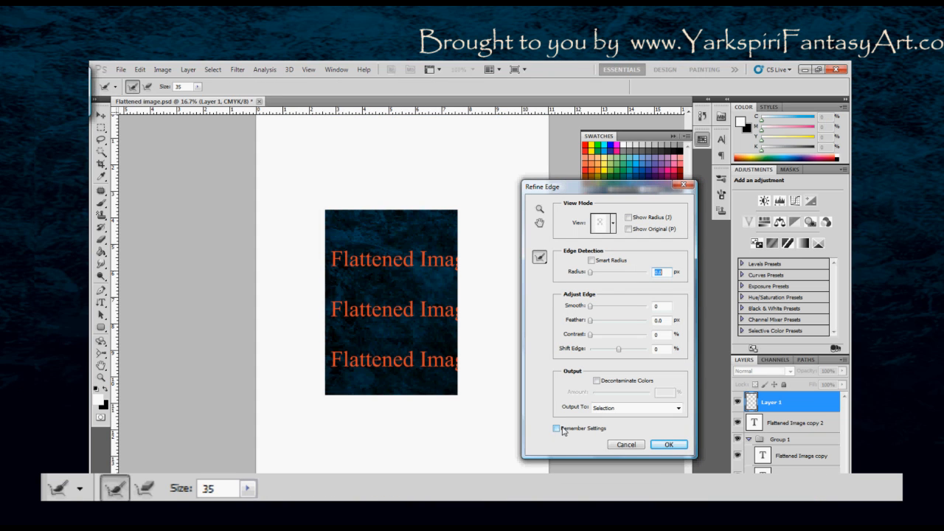
left_click(627, 444)
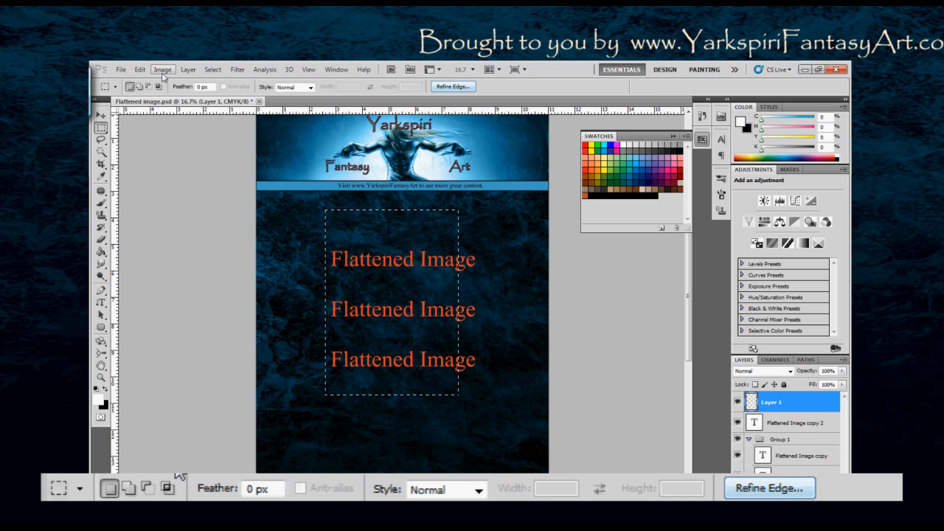
Step: Try out the Elliptical and Single Row Marquee tools, and place a single-column selection through the right part of the three text lines
right_click(103, 131)
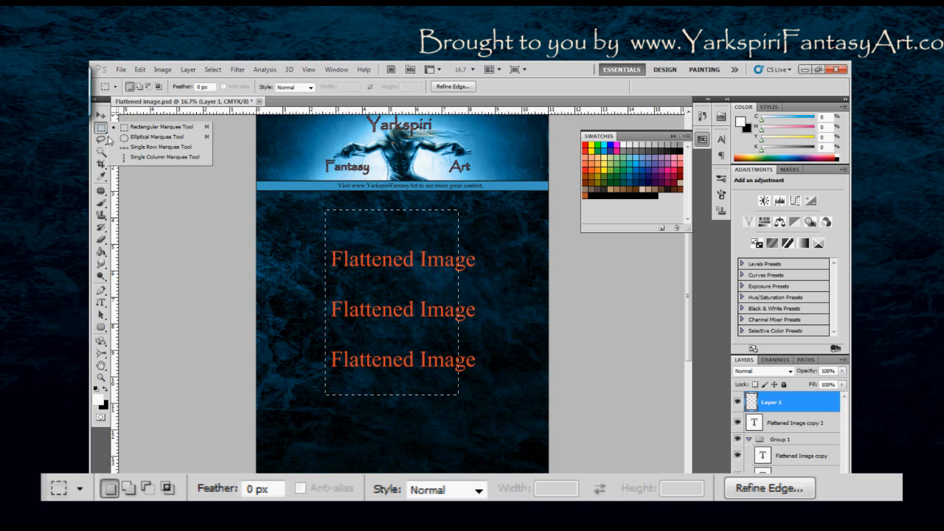
left_click(124, 137)
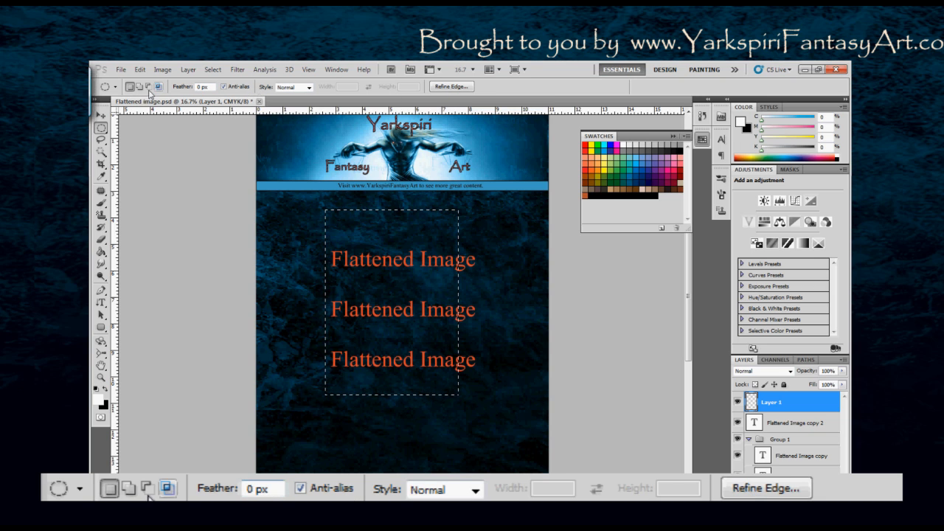
left_click(101, 127)
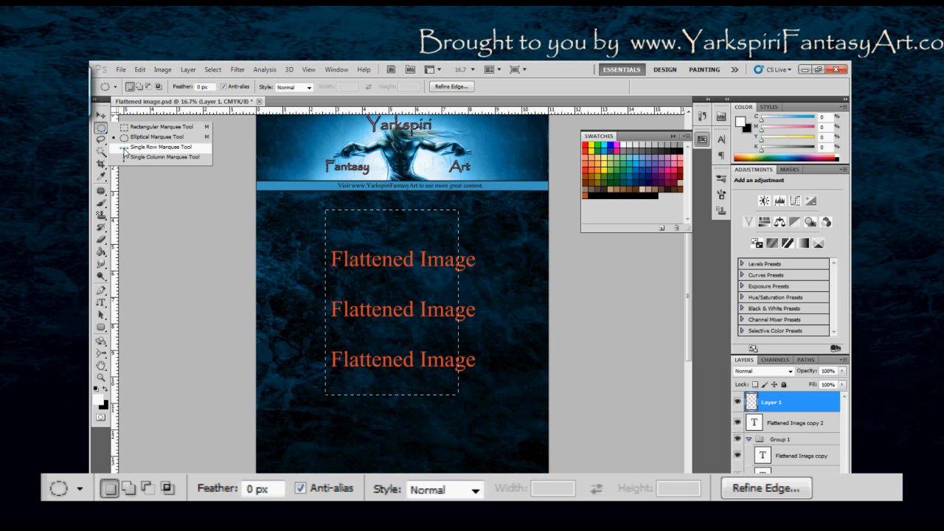
left_click(126, 147)
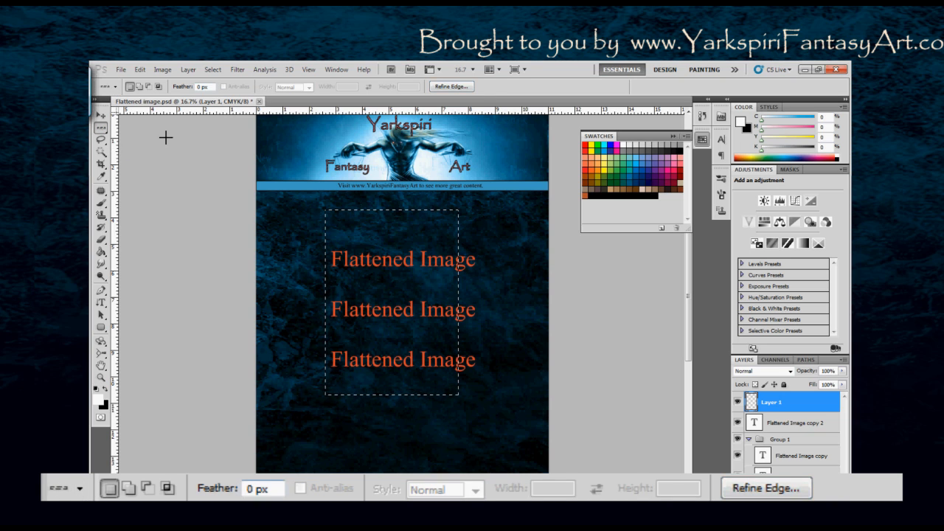
left_click(101, 128)
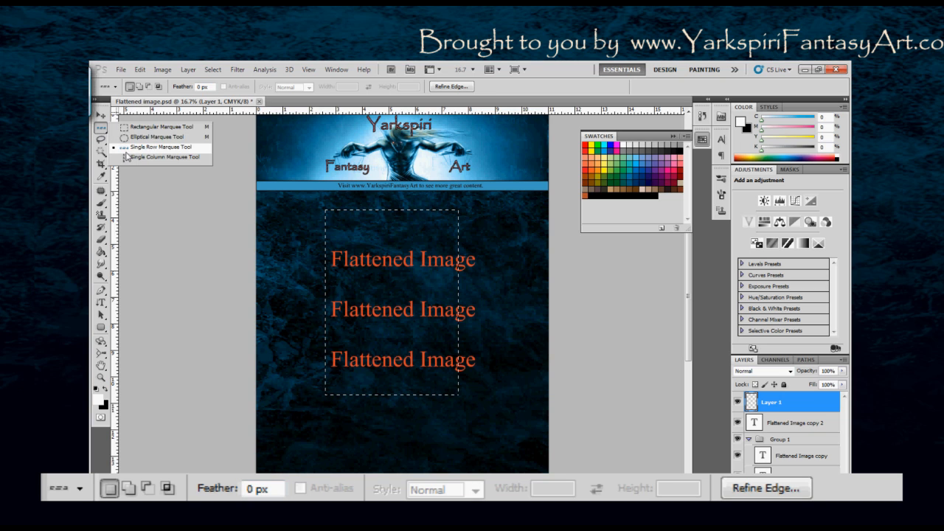
left_click(127, 158)
left_click_drag(455, 245, 425, 274)
left_click(400, 302)
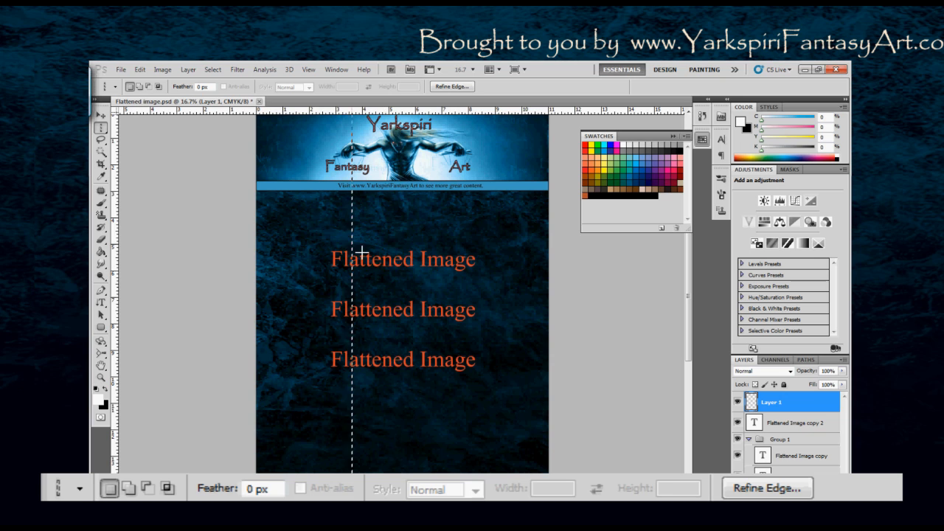
left_click_drag(377, 262, 438, 375)
Step: Place a single-row selection just above the uppermost text line and clear it
right_click(100, 127)
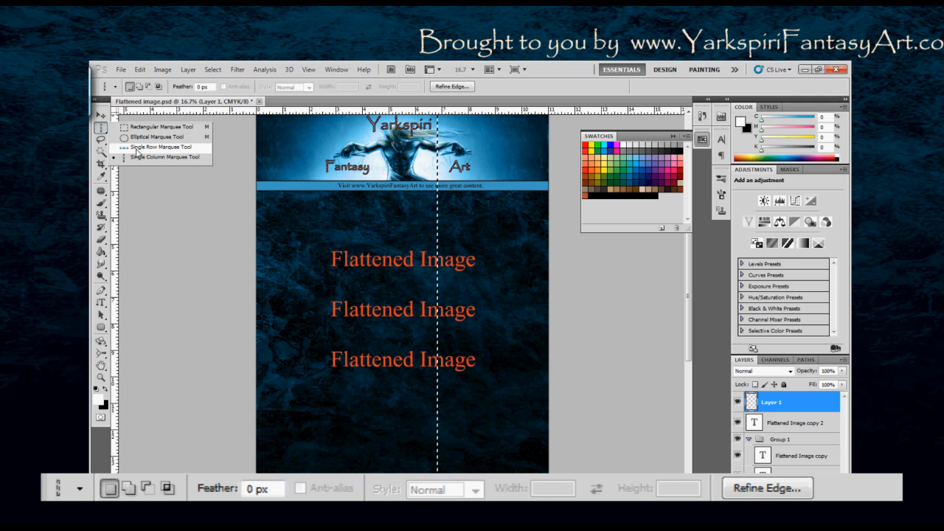
left_click(136, 152)
left_click(383, 242)
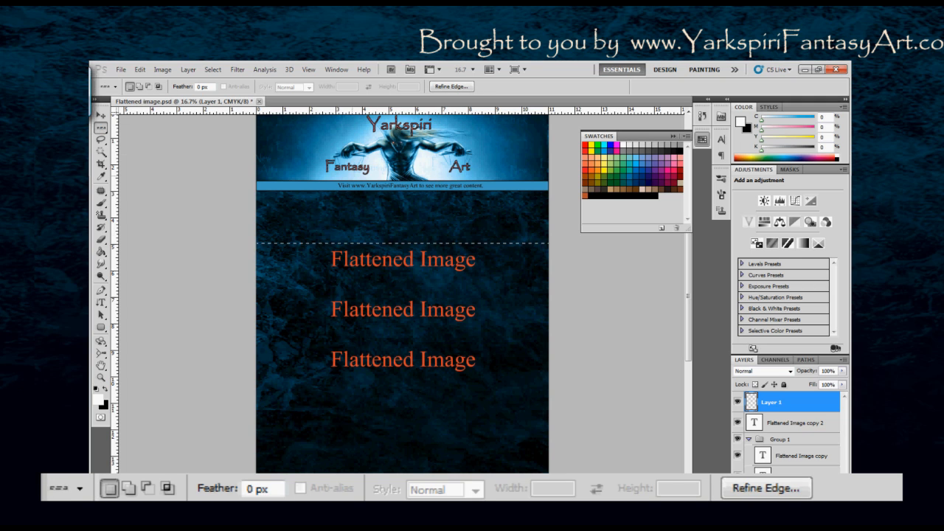
left_click(453, 243)
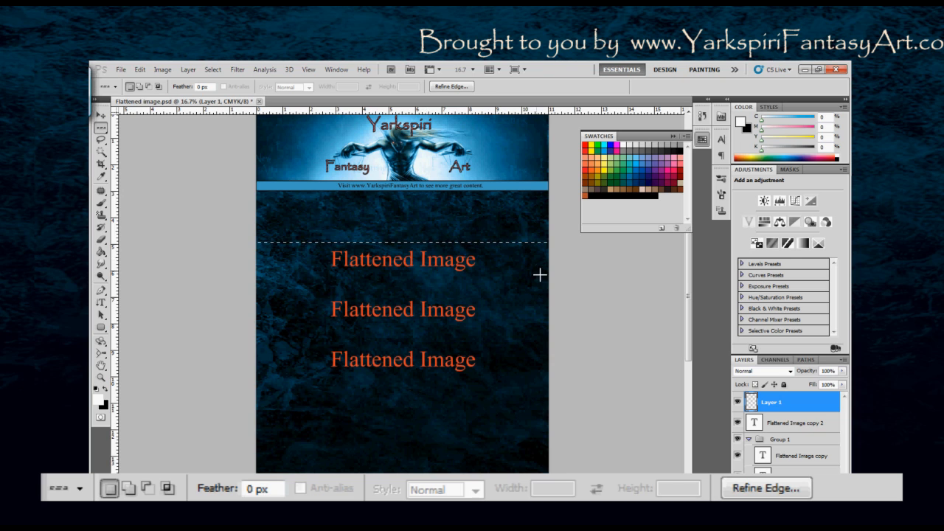
key("ctrl+d")
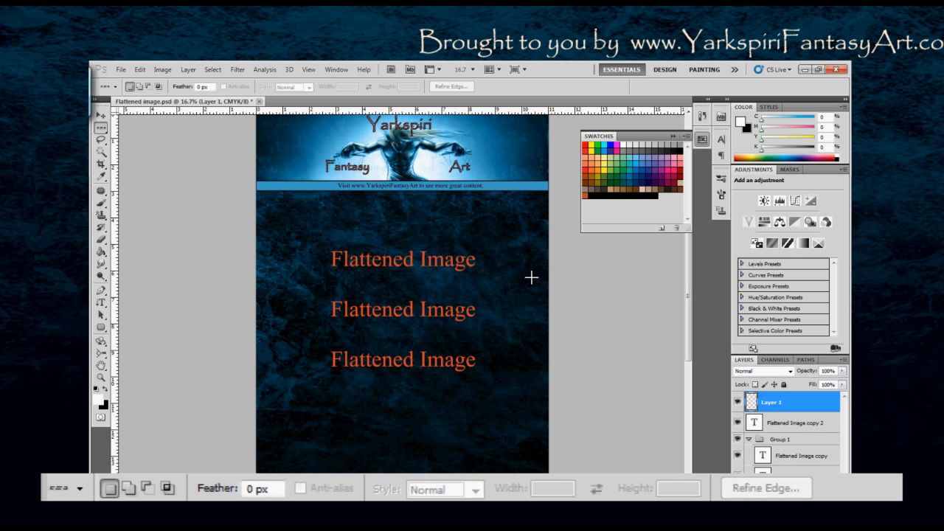
Step: Return to the Rectangular Marquee tool, and switch to the Magic Wand tool and show the tools in its group
left_click(101, 128)
left_click(128, 129)
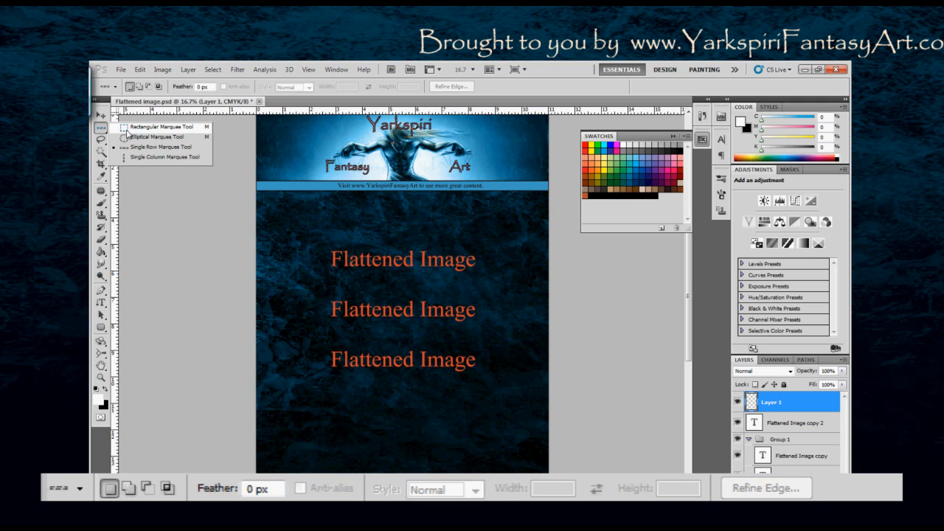
left_click(128, 129)
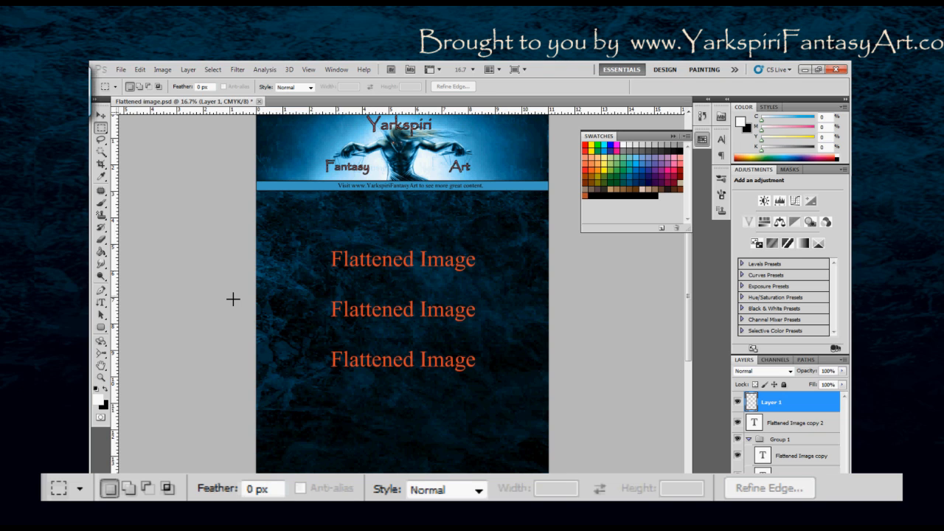
left_click(106, 154)
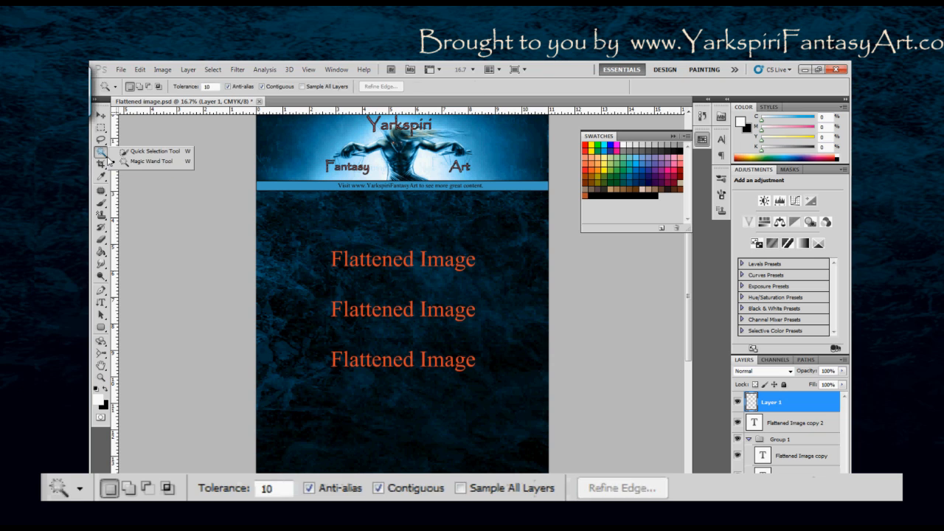